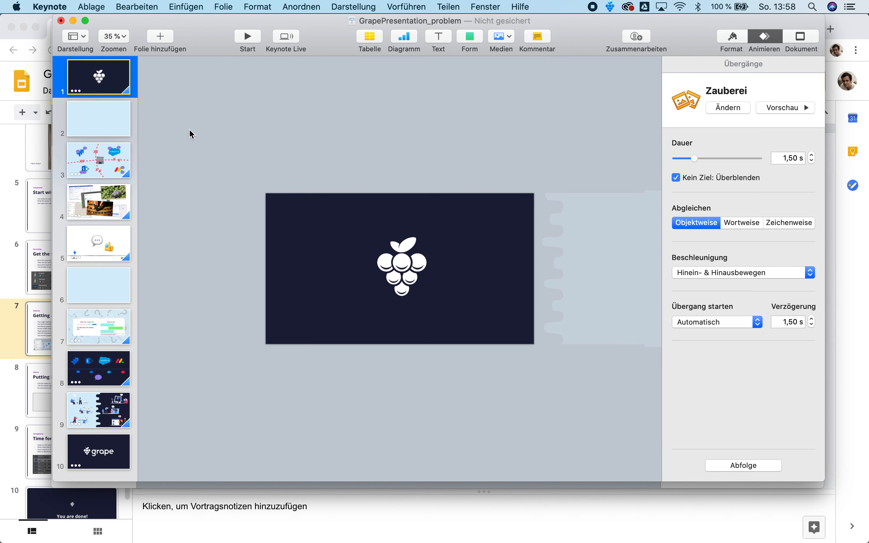
Step: Copy the grape logo from slide 1 to slide 2 and move the copy off the slide, above its upper edge
{"action": "left_click", "coordinate": [401, 266]}
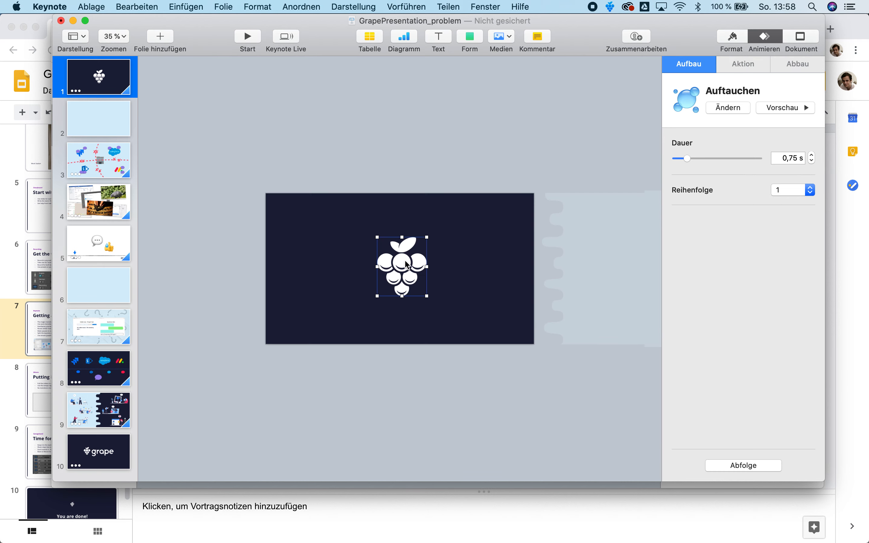
{"action": "left_click", "coordinate": [122, 133]}
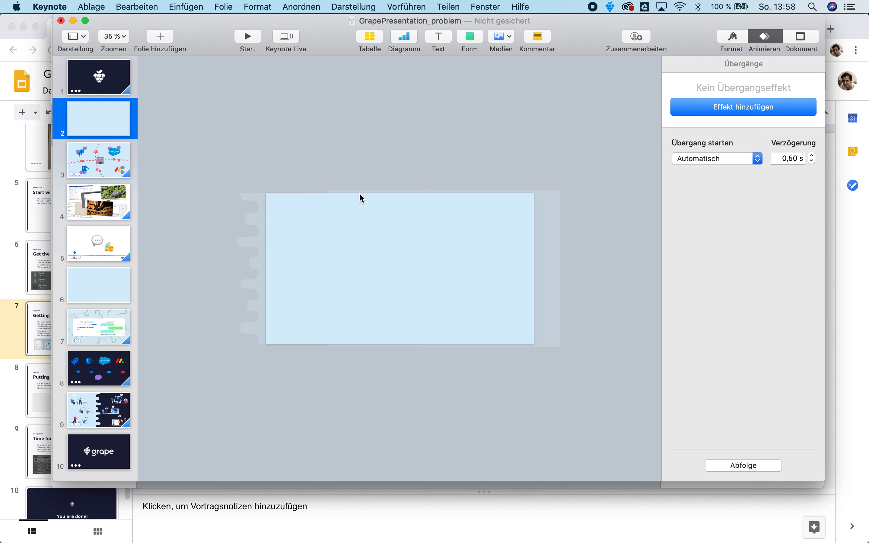
{"action": "key", "text": "cmd+v"}
{"action": "left_click_drag", "start_coordinate": [395, 256], "coordinate": [395, 181]}
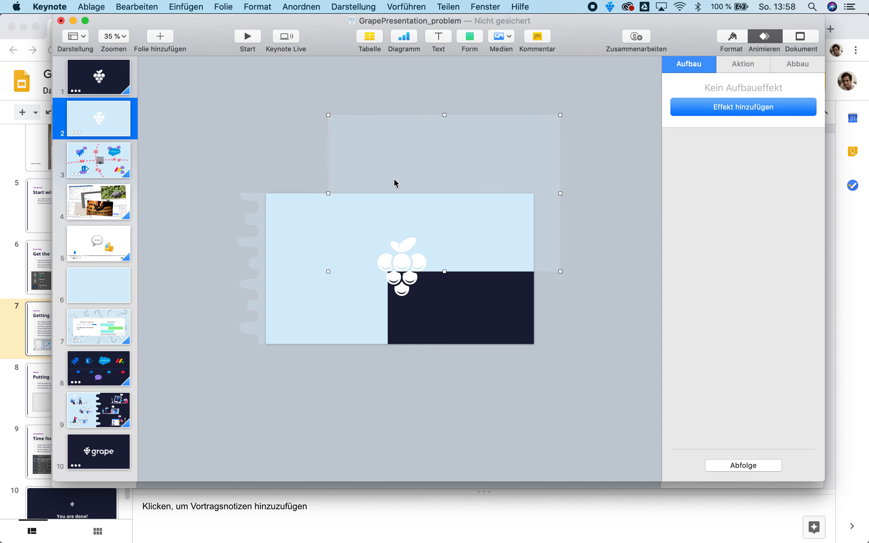
{"action": "key", "text": "cmd+z"}
{"action": "left_click", "coordinate": [403, 258]}
{"action": "left_click_drag", "start_coordinate": [402, 258], "coordinate": [403, 137]}
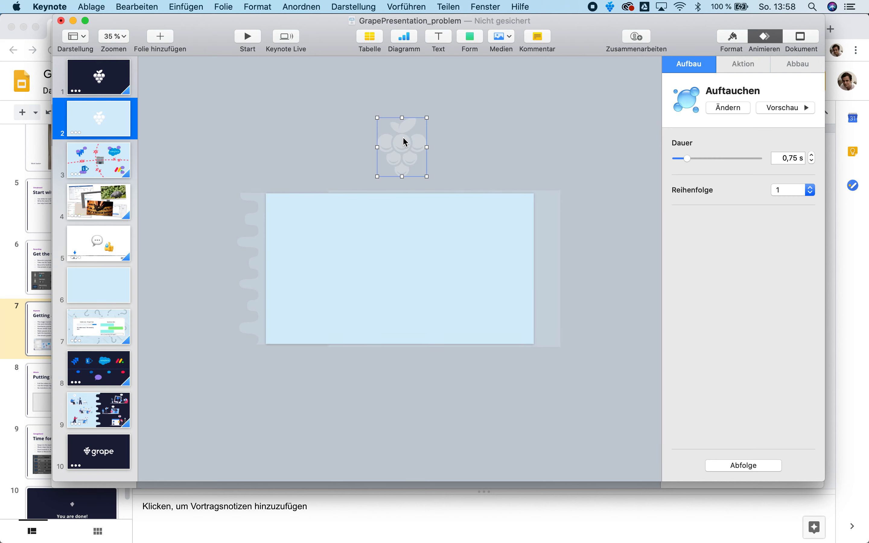
Step: Preview slide 1's transition and set the build-in effect of the logo copy on slide 2 to Ohne
{"action": "left_click", "coordinate": [105, 78]}
{"action": "left_click", "coordinate": [789, 109]}
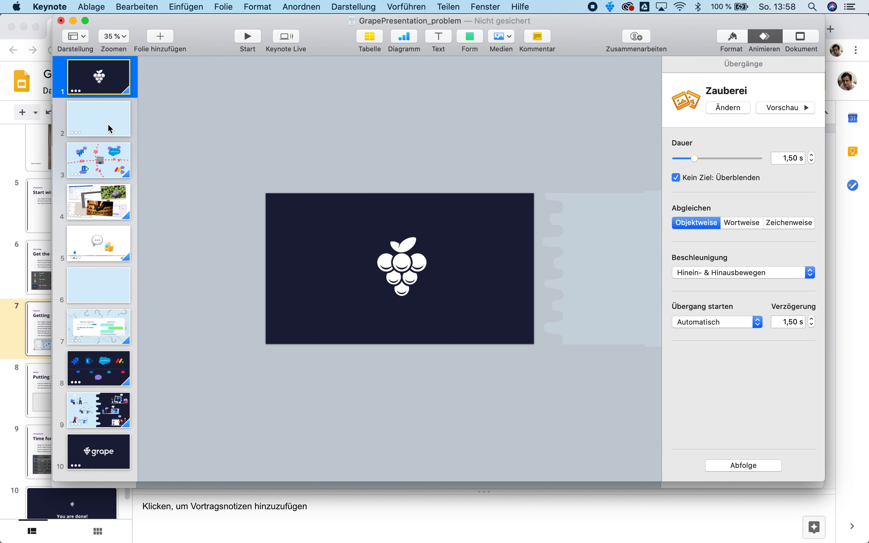
{"action": "left_click", "coordinate": [108, 125]}
{"action": "left_click", "coordinate": [412, 156]}
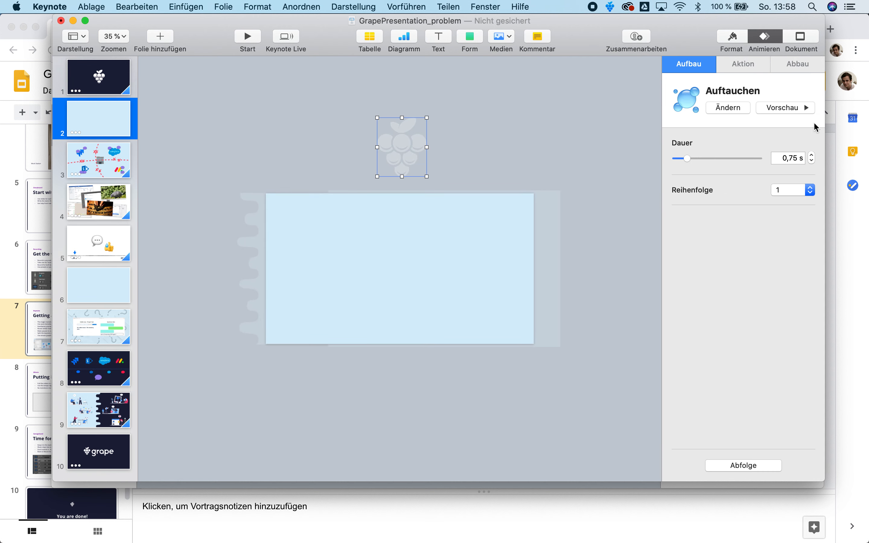
{"action": "left_click", "coordinate": [799, 68]}
{"action": "left_click", "coordinate": [685, 71]}
{"action": "left_click", "coordinate": [732, 110]}
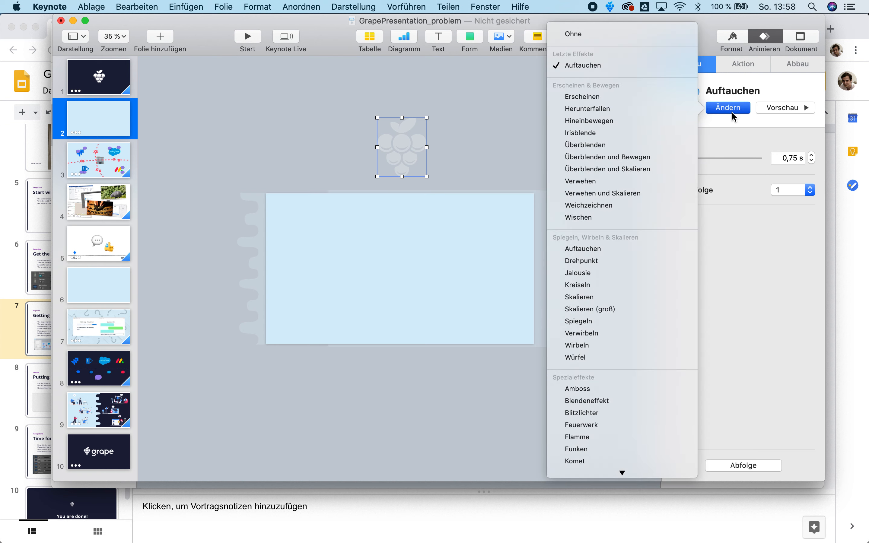
{"action": "left_click", "coordinate": [637, 35]}
Step: Preview slide 1's Zauberei transition
{"action": "left_click", "coordinate": [452, 152]}
{"action": "left_click", "coordinate": [379, 158]}
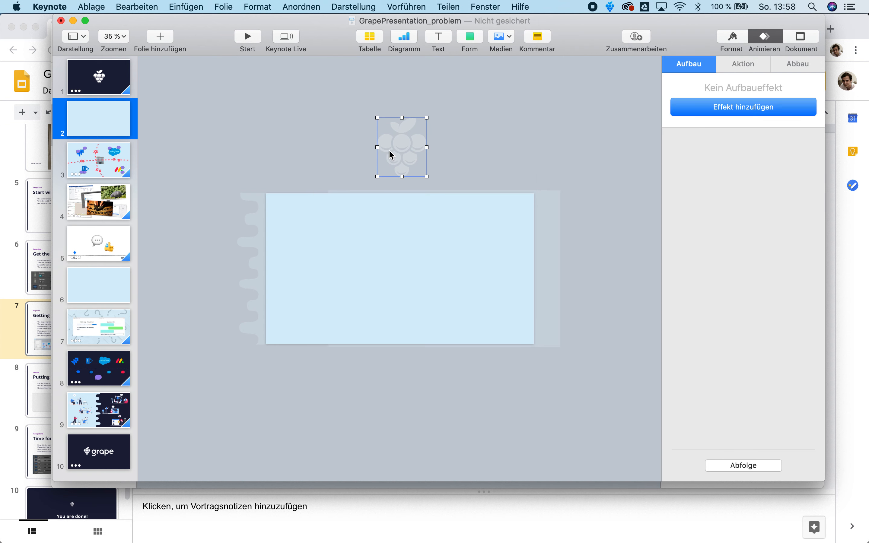
{"action": "left_click", "coordinate": [121, 85]}
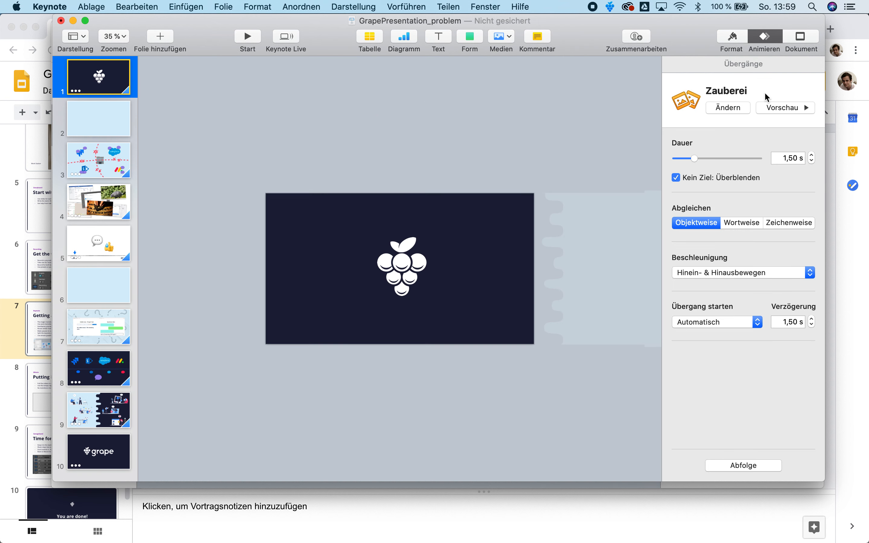
{"action": "left_click", "coordinate": [767, 108]}
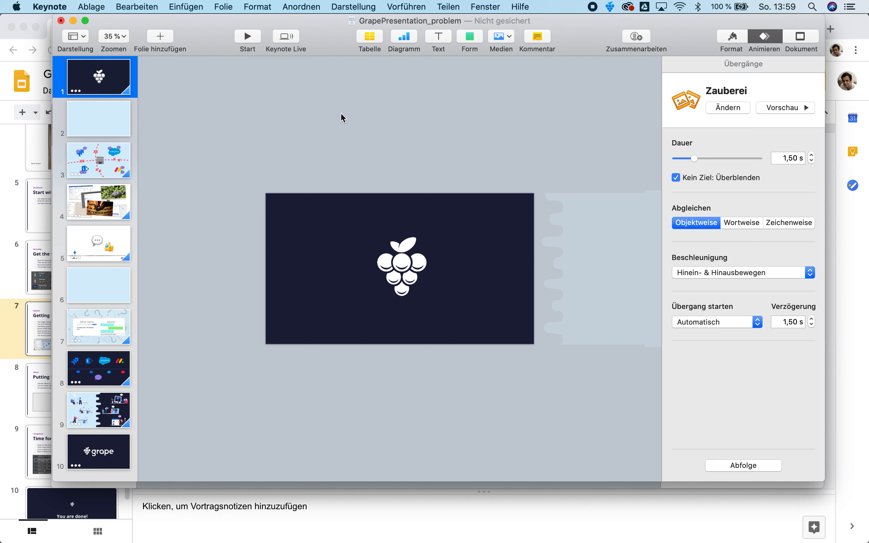
Step: Undo the effect removal, the move and the pasting of the logo copy on slide 2
{"action": "left_click", "coordinate": [119, 116]}
{"action": "left_click", "coordinate": [403, 137]}
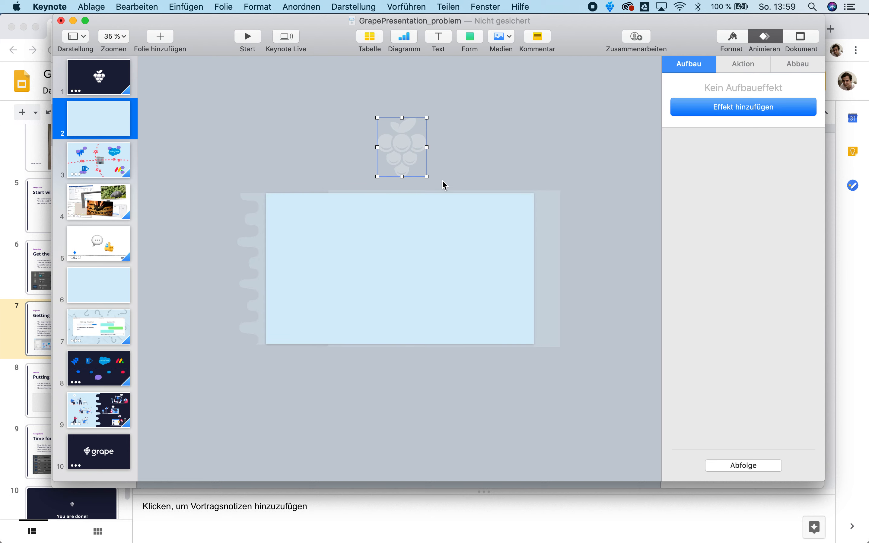
{"action": "key", "text": "super+z"}
{"action": "key", "text": "super+z"}
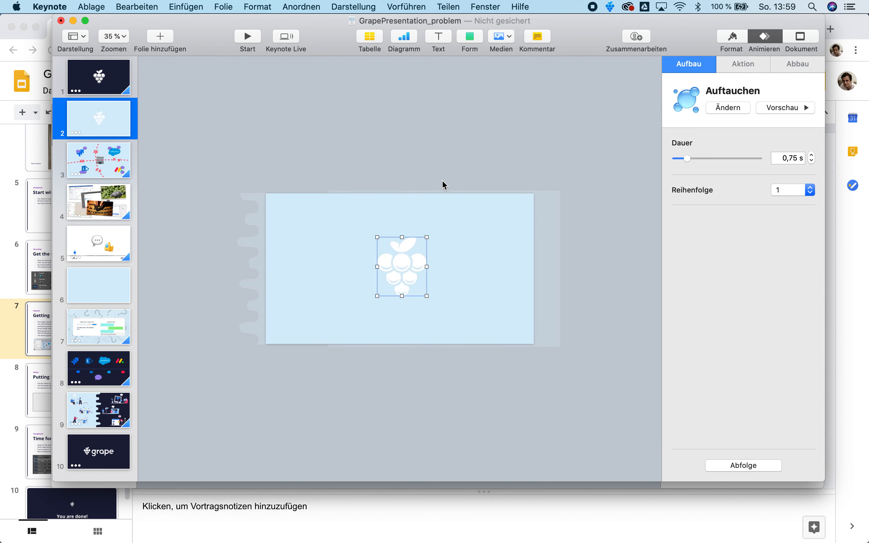
{"action": "left_click", "coordinate": [444, 149]}
{"action": "key", "text": "super+z"}
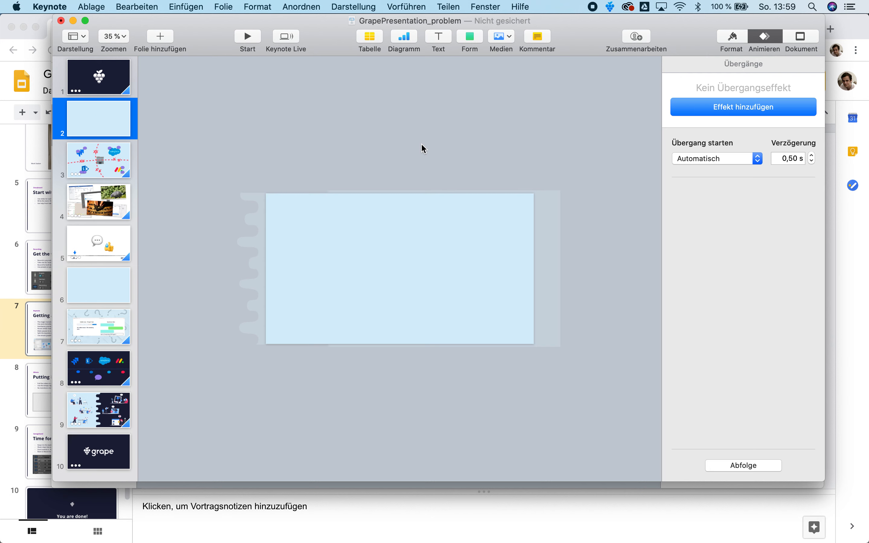
Step: Try to cover slide 1 with the light blue puzzle shape and uncover the grape logo on slide 2
{"action": "left_click", "coordinate": [119, 73]}
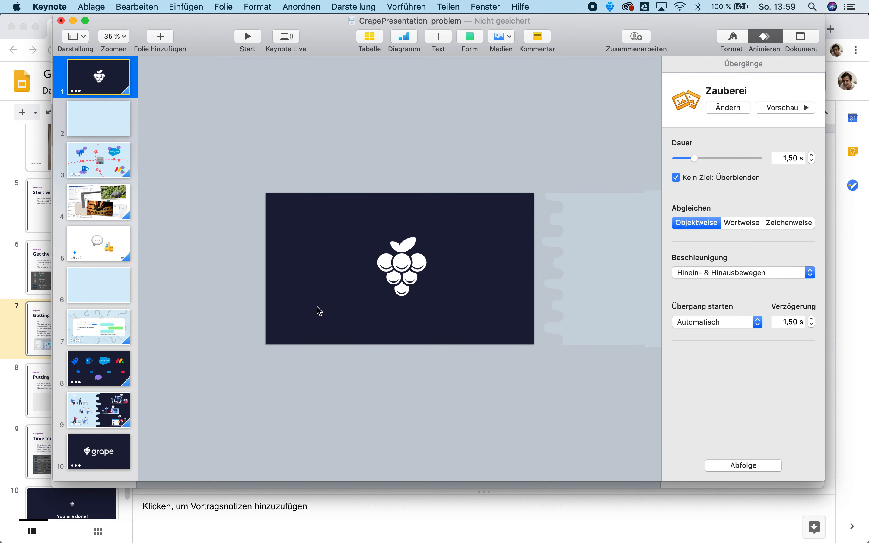
{"action": "left_click", "coordinate": [348, 149]}
{"action": "left_click", "coordinate": [556, 220]}
{"action": "left_click", "coordinate": [503, 73]}
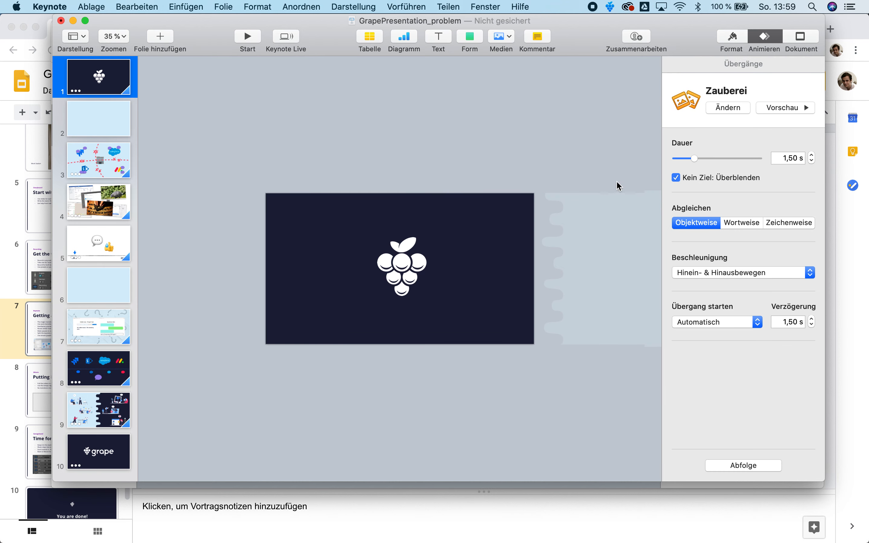
{"action": "left_click", "coordinate": [644, 214]}
{"action": "mouse_move", "coordinate": [631, 220]}
{"action": "left_mouse_down"}
{"action": "mouse_move", "coordinate": [324, 246]}
{"action": "mouse_move", "coordinate": [292, 258]}
{"action": "mouse_move", "coordinate": [599, 253]}
{"action": "left_mouse_up"}
{"action": "left_click", "coordinate": [76, 127]}
{"action": "left_click", "coordinate": [381, 248]}
{"action": "left_click", "coordinate": [106, 92]}
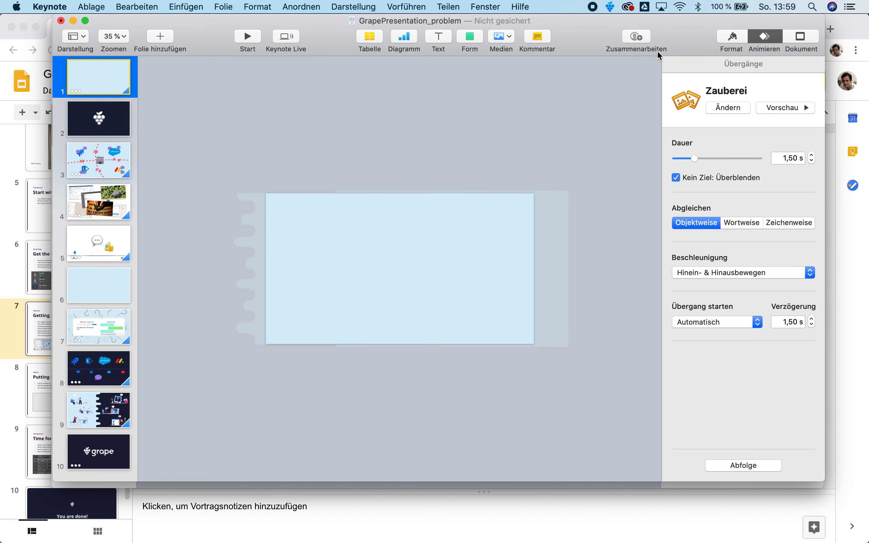
Step: Preview the reversed Zauberei transition from slide 1 and undo the shape moves on slides 1 and 2
{"action": "left_click", "coordinate": [786, 110]}
{"action": "key", "text": "super+z"}
{"action": "left_click", "coordinate": [112, 124]}
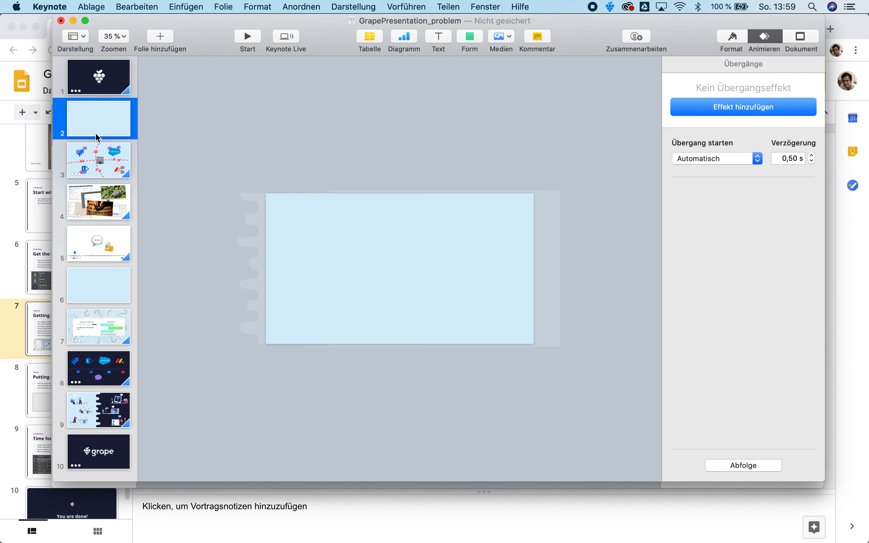
Step: Open the build order of slide 3 and examine the entries for the building, the four logos and the dashed line
{"action": "left_click", "coordinate": [95, 149]}
{"action": "left_click", "coordinate": [377, 137]}
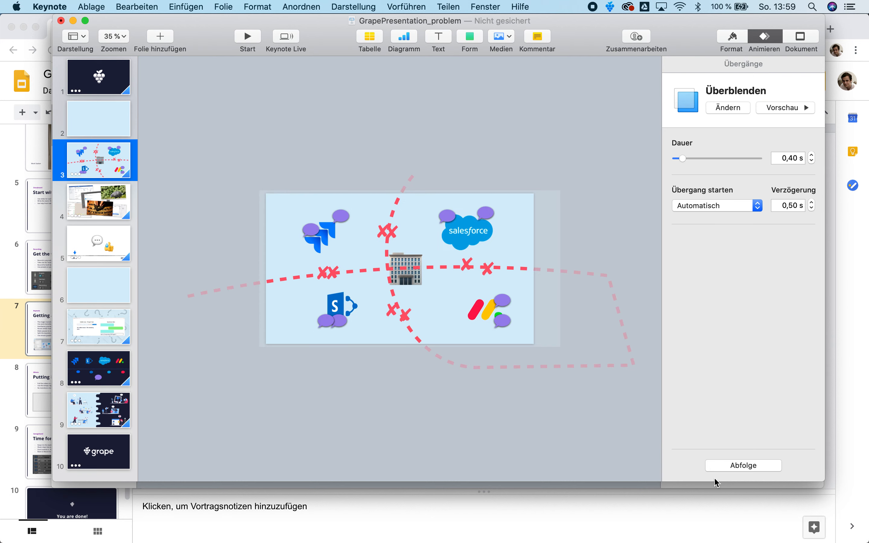
{"action": "left_click", "coordinate": [746, 467]}
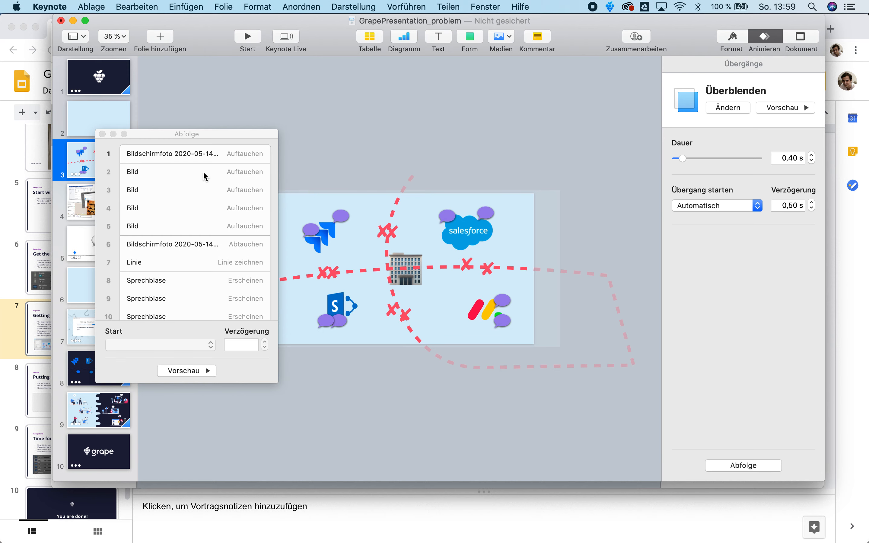
{"action": "left_click", "coordinate": [205, 158]}
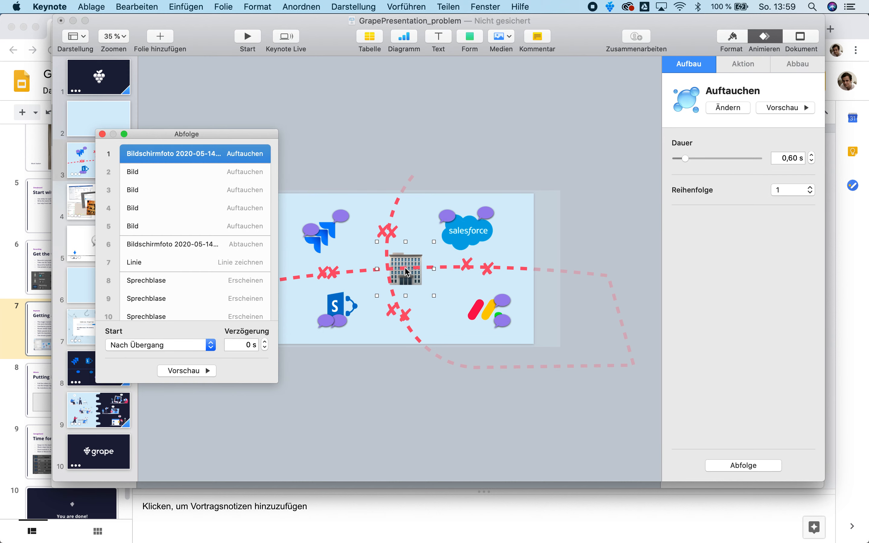
{"action": "left_click", "coordinate": [230, 174]}
{"action": "left_click", "coordinate": [231, 188]}
{"action": "left_click", "coordinate": [231, 208]}
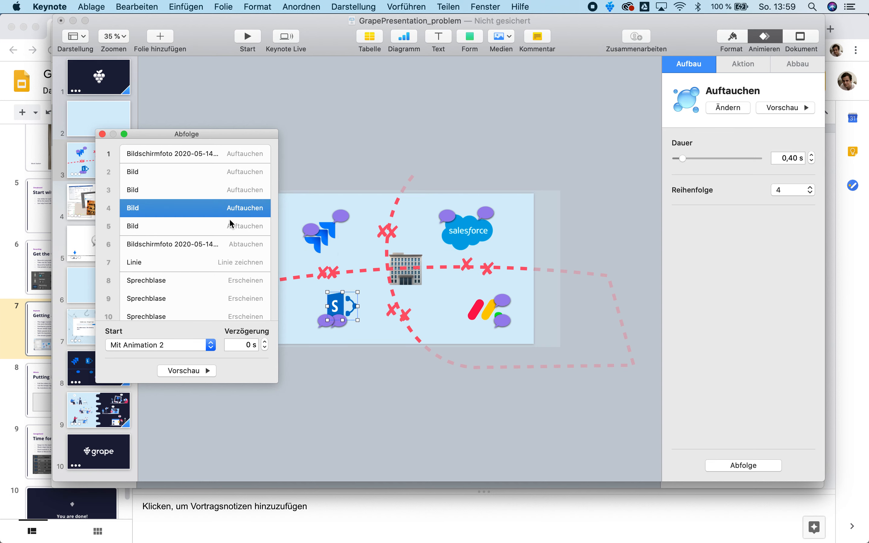
{"action": "left_click", "coordinate": [232, 225]}
{"action": "left_click_drag", "start_coordinate": [224, 133], "coordinate": [190, 107]}
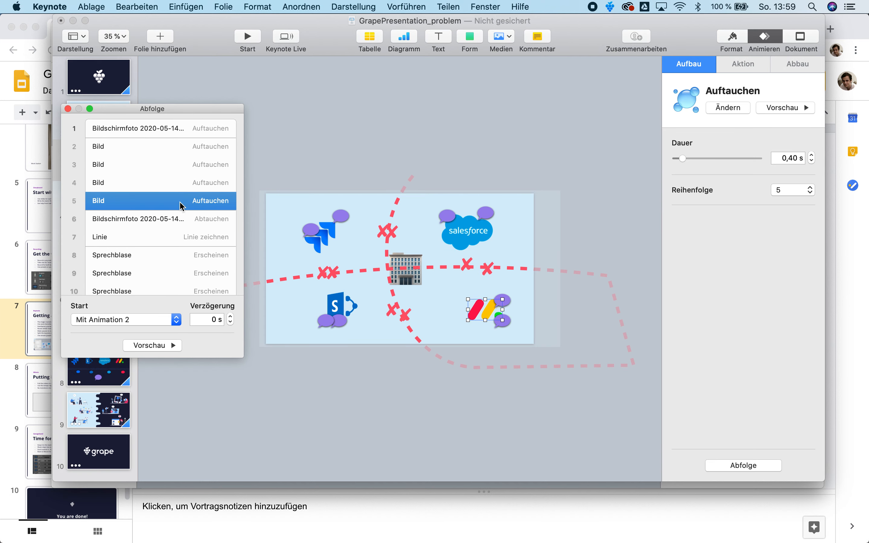
{"action": "left_click", "coordinate": [194, 219]}
{"action": "left_click", "coordinate": [190, 237]}
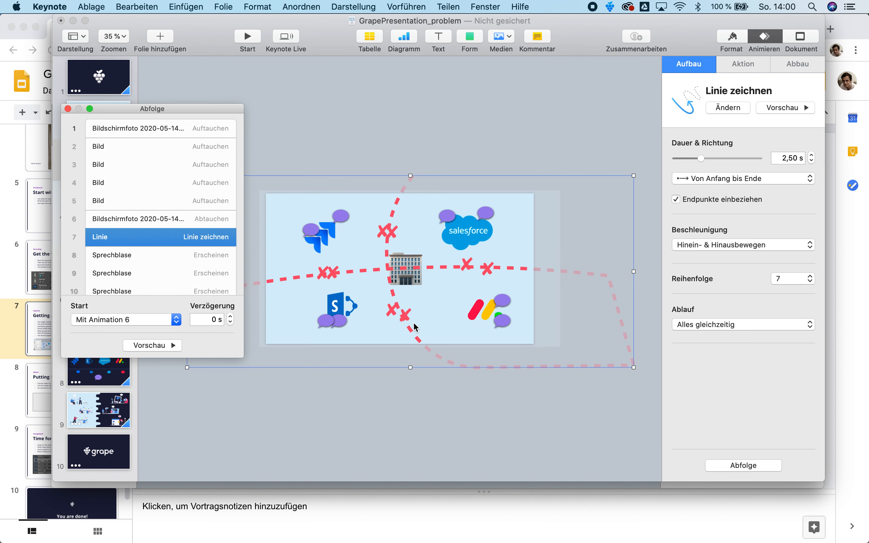
Step: Draw an open path with the pen tool that crosses slide 3 once vertically and once horizontally, looping outside the slide
{"action": "left_click", "coordinate": [468, 35]}
{"action": "left_click", "coordinate": [588, 63]}
{"action": "left_click", "coordinate": [361, 171]}
{"action": "left_click", "coordinate": [369, 248]}
{"action": "left_click", "coordinate": [392, 355]}
{"action": "left_click", "coordinate": [248, 354]}
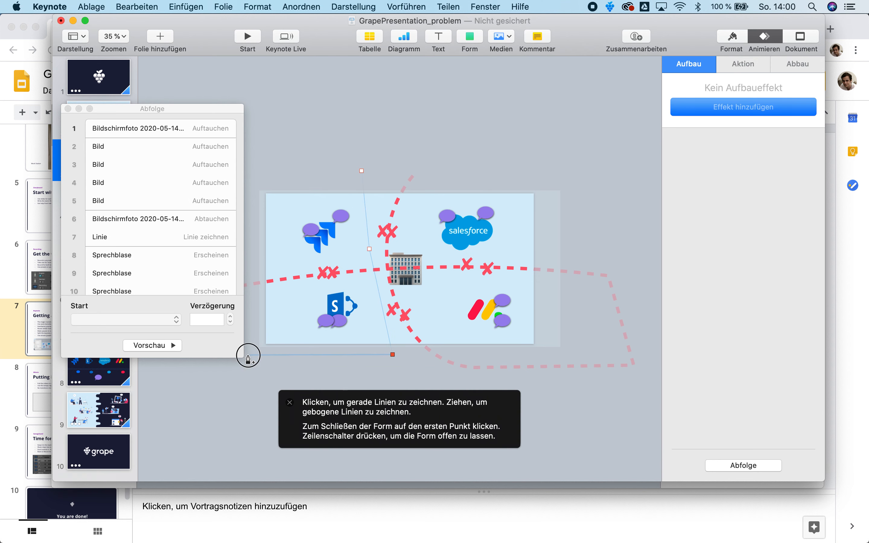
{"action": "left_click", "coordinate": [256, 287]}
{"action": "left_click", "coordinate": [622, 261]}
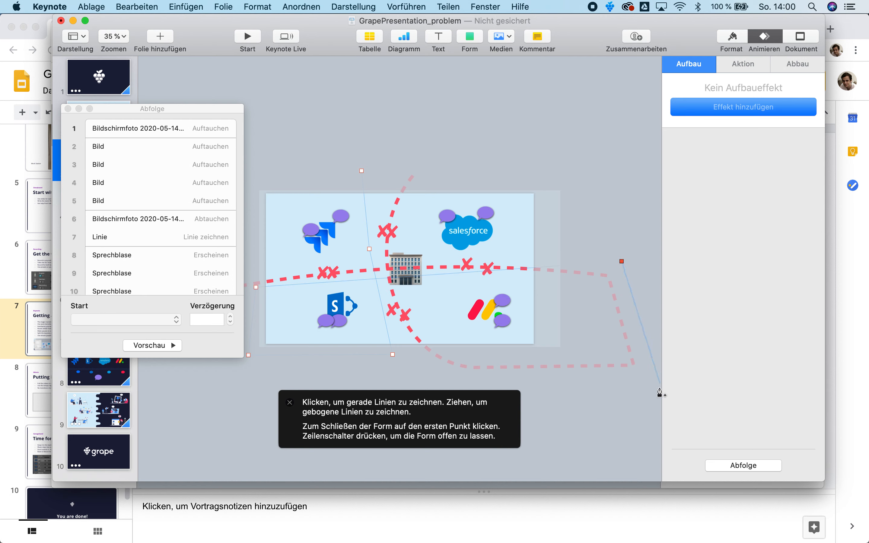
{"action": "key", "text": "Return"}
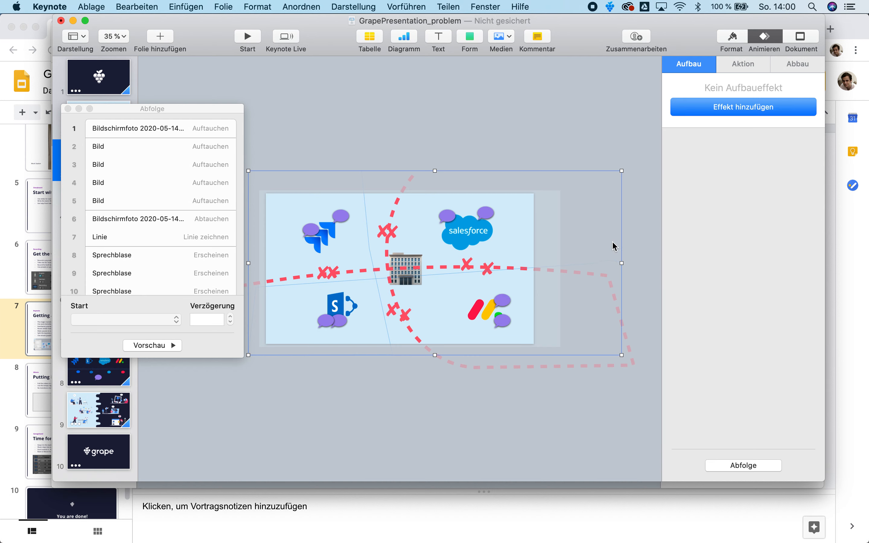
Step: Set the drawn path's line width to 12 pt and delete the path from slide 3
{"action": "left_click", "coordinate": [734, 41]}
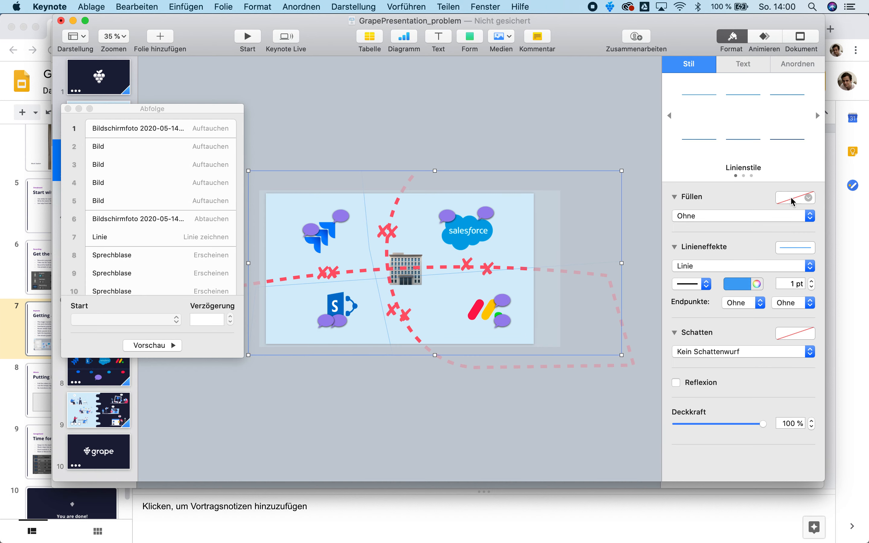
{"action": "left_click", "coordinate": [812, 280]}
{"action": "left_click", "coordinate": [812, 281]}
{"action": "left_click", "coordinate": [812, 281]}
{"action": "left_click", "coordinate": [812, 281]}
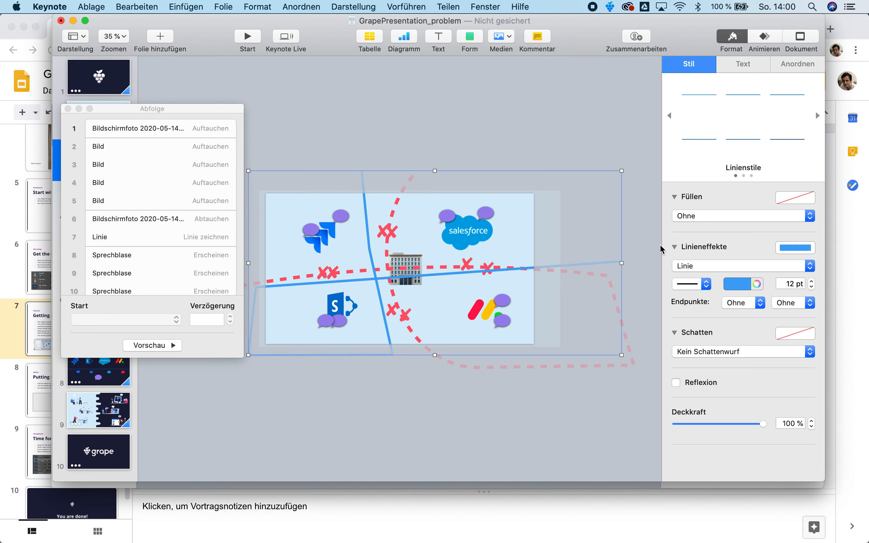
{"action": "left_click", "coordinate": [537, 323]}
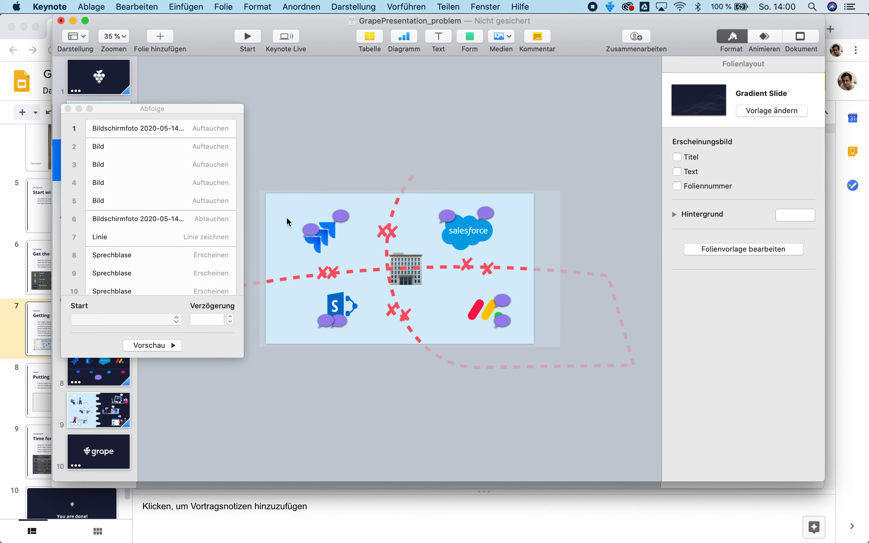
Step: Review the available build-in and action effects and the build-out setting for the red dashed line on slide 3
{"action": "left_click", "coordinate": [187, 239]}
{"action": "left_click", "coordinate": [769, 38]}
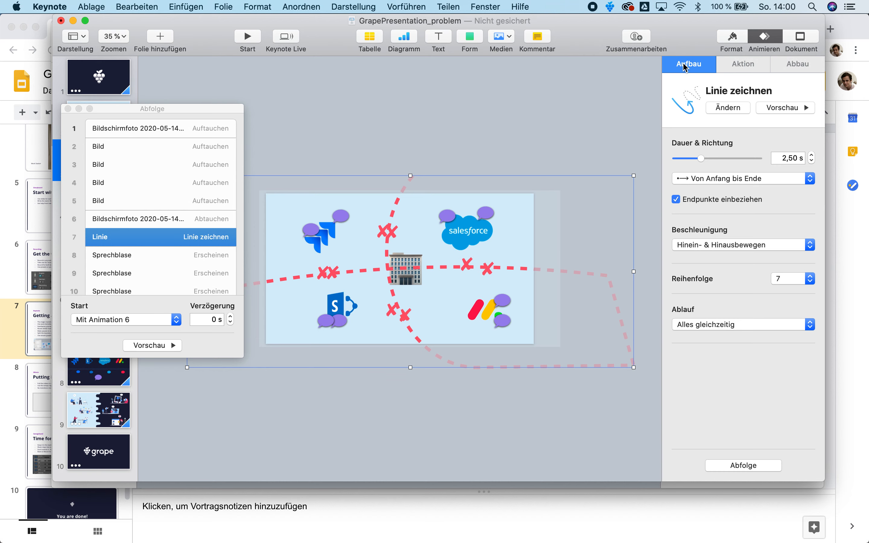
{"action": "left_click", "coordinate": [731, 110]}
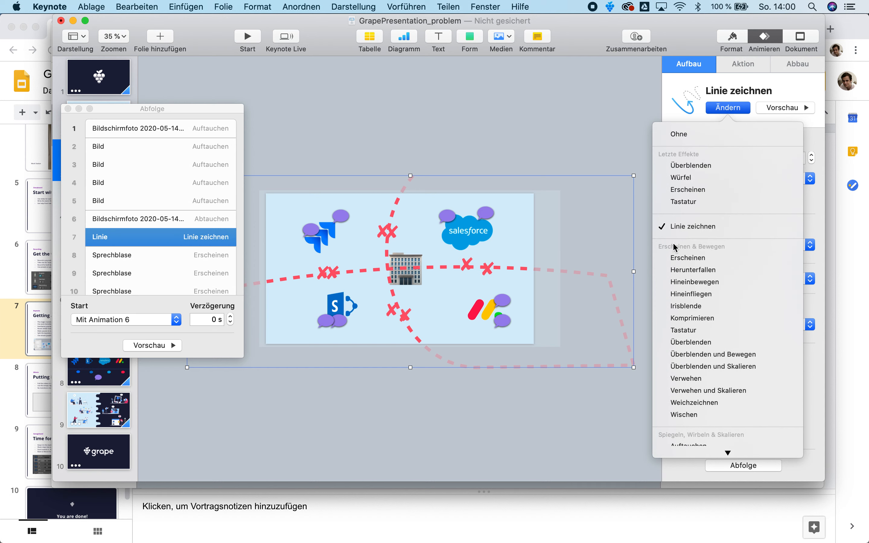
{"action": "left_click", "coordinate": [738, 67]}
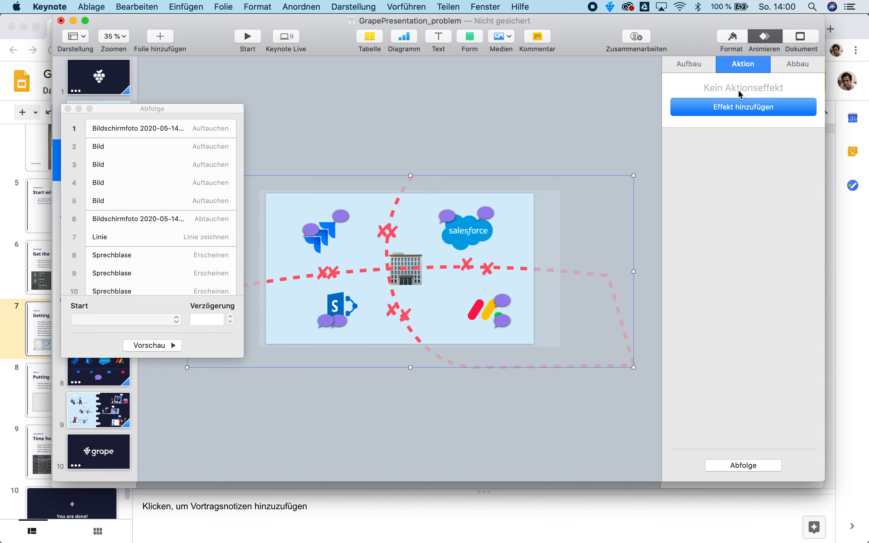
{"action": "left_click", "coordinate": [745, 116]}
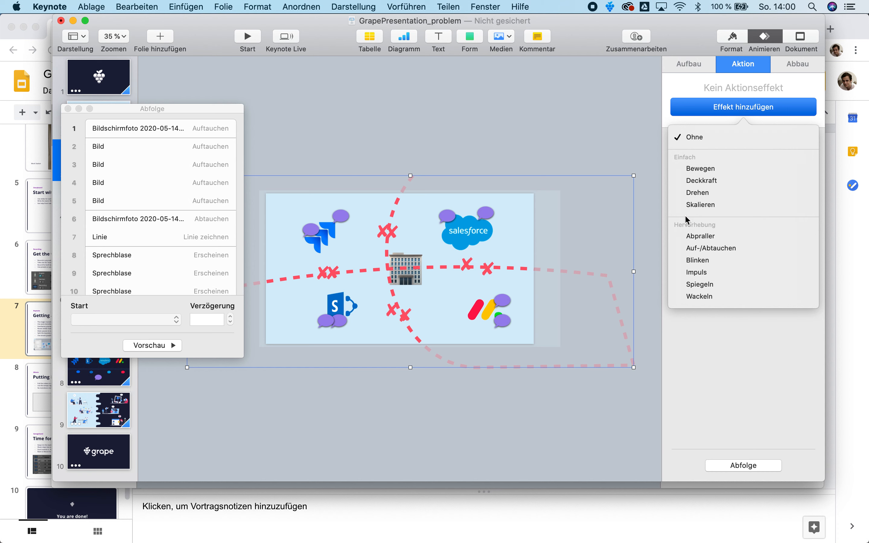
{"action": "left_click", "coordinate": [806, 64]}
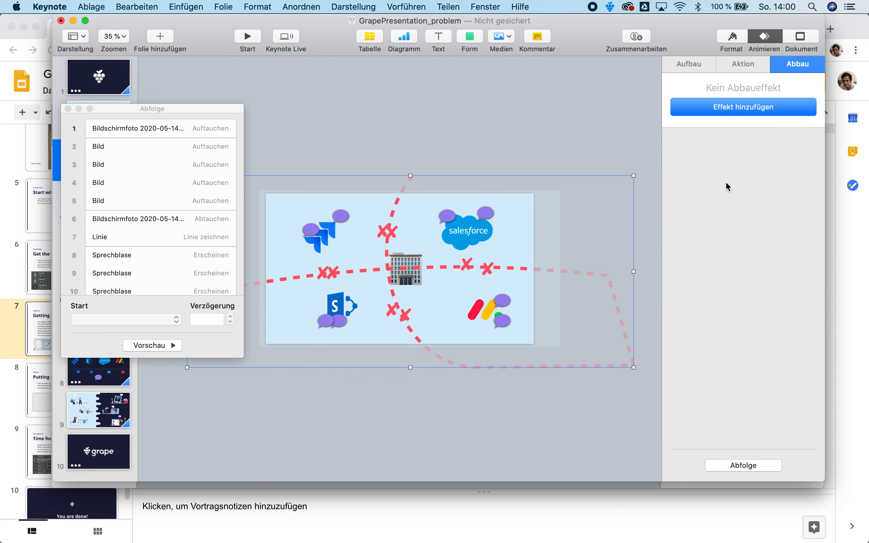
{"action": "left_click", "coordinate": [583, 87]}
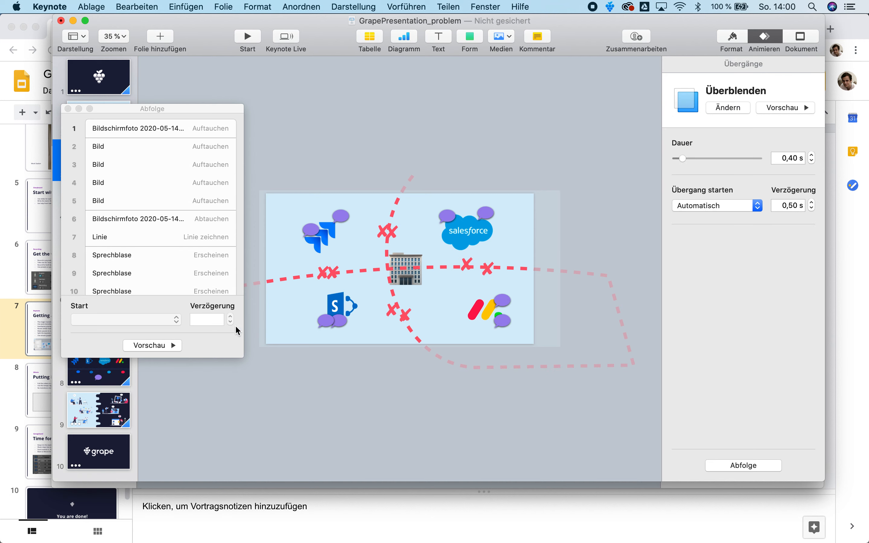
Step: Check the blue arrow logo's build effects on slide 3 and add the Auf-/Abtauchen action effect to it
{"action": "left_click", "coordinate": [159, 169]}
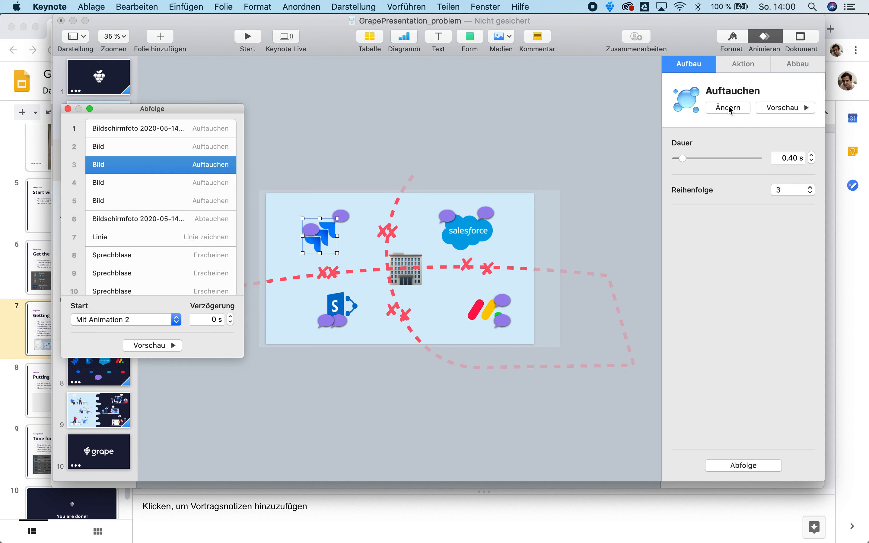
{"action": "left_click", "coordinate": [744, 64]}
{"action": "left_click", "coordinate": [800, 64]}
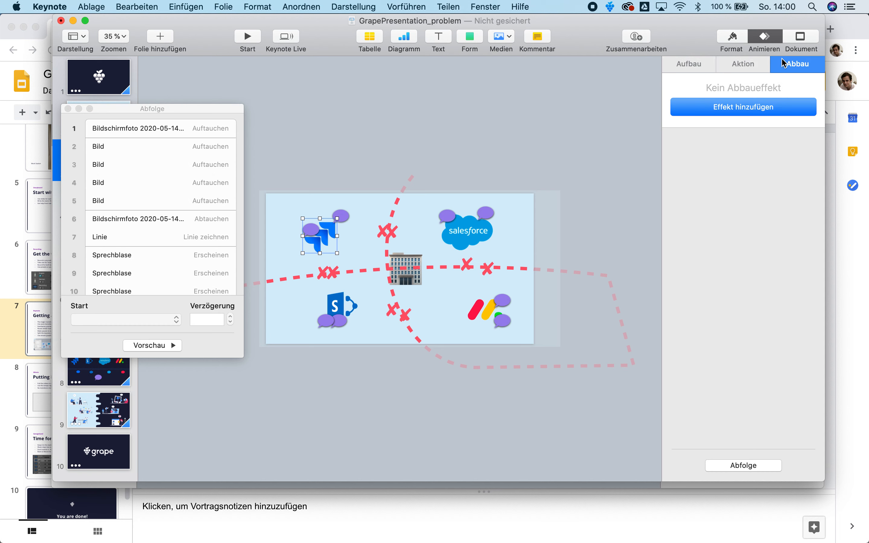
{"action": "left_click", "coordinate": [739, 67]}
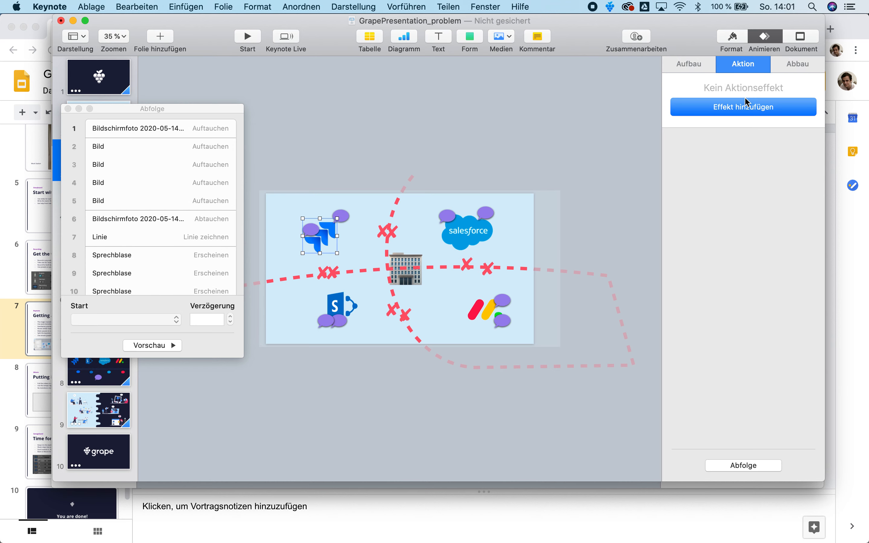
{"action": "left_click", "coordinate": [740, 111]}
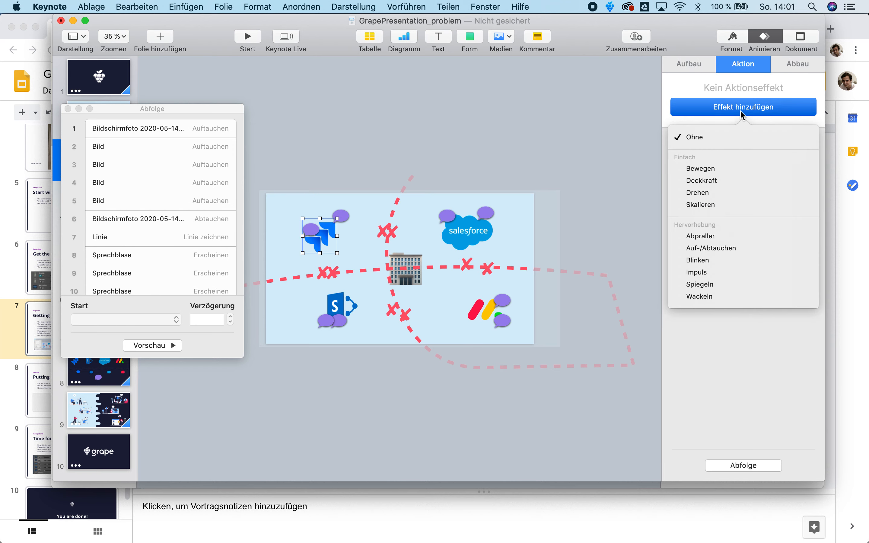
{"action": "left_click", "coordinate": [740, 251]}
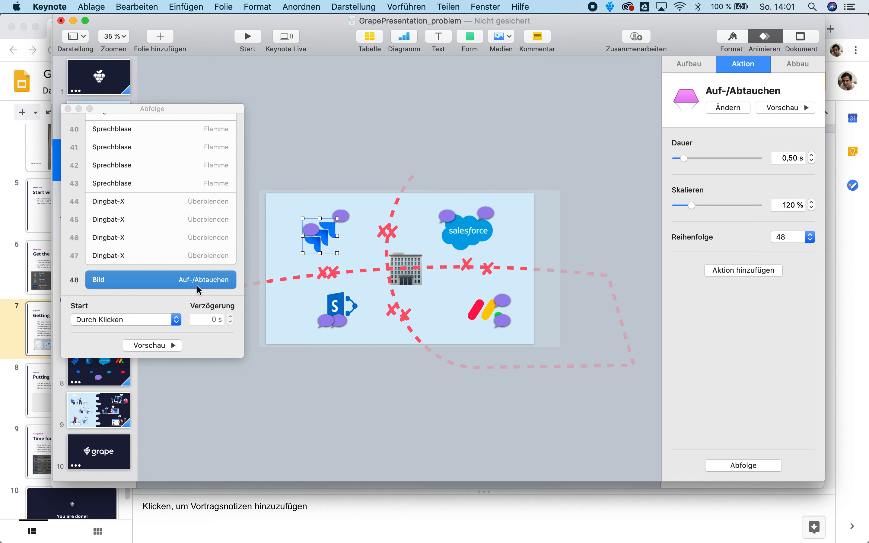
Step: Set the logo's Auf-/Abtauchen action to start with animation 44 and inspect the Dingbat-X build-outs that precede it
{"action": "left_click", "coordinate": [138, 320]}
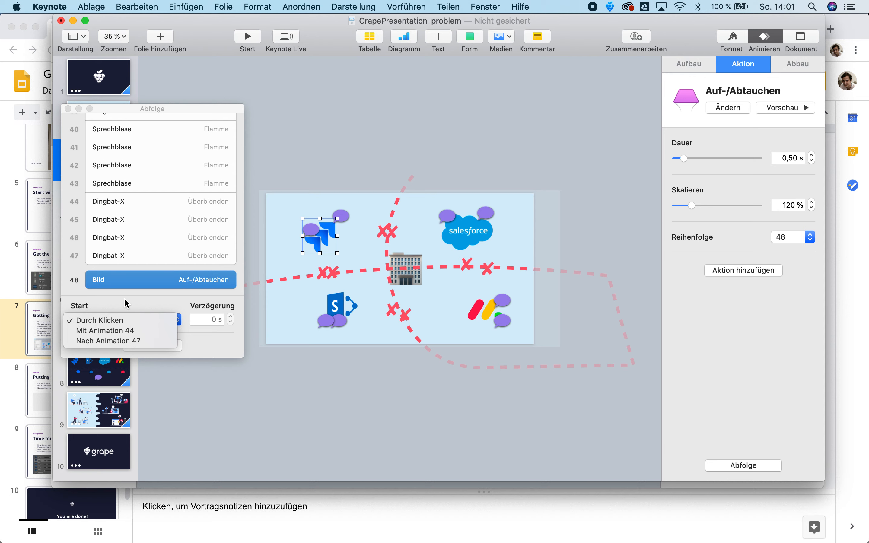
{"action": "left_click", "coordinate": [113, 331]}
{"action": "left_click", "coordinate": [126, 264]}
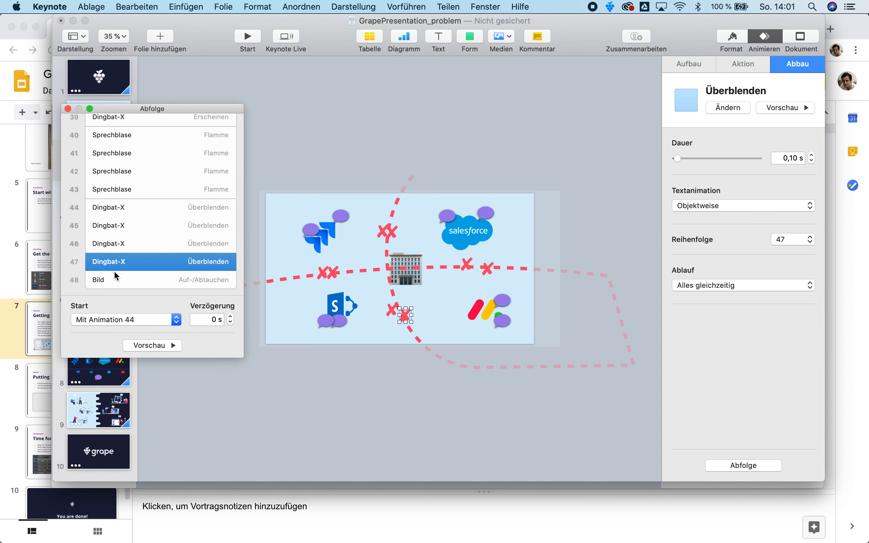
{"action": "left_click", "coordinate": [147, 248]}
{"action": "left_click", "coordinate": [145, 222]}
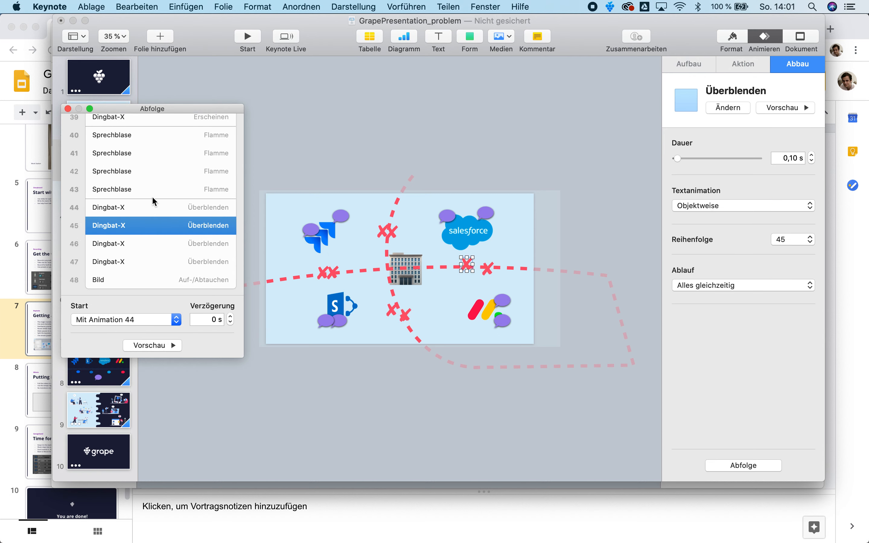
{"action": "left_click", "coordinate": [147, 208]}
{"action": "left_click", "coordinate": [136, 276]}
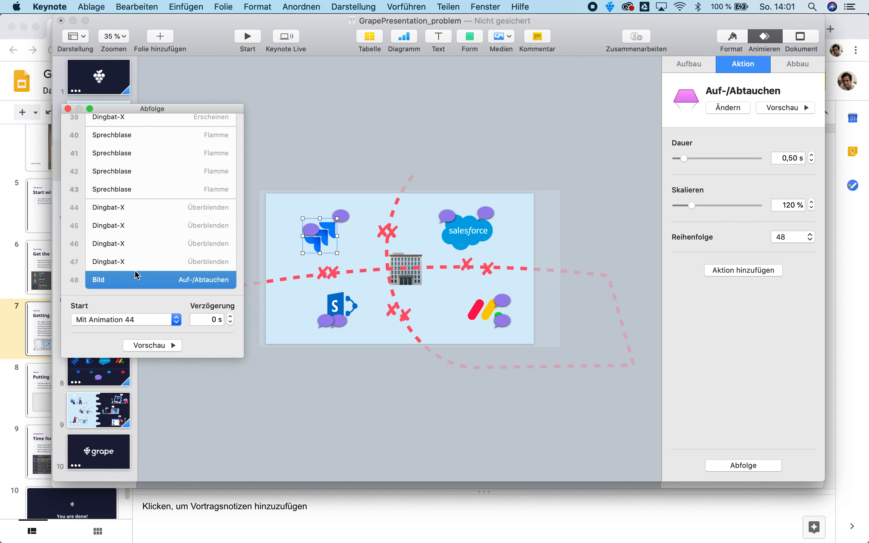
Step: Set the logo's Auf-/Abtauchen action to start after animation 47 and review the other start options
{"action": "left_click", "coordinate": [128, 316]}
{"action": "left_click", "coordinate": [133, 339]}
{"action": "left_click", "coordinate": [124, 248]}
{"action": "left_click", "coordinate": [123, 283]}
{"action": "left_click", "coordinate": [118, 319]}
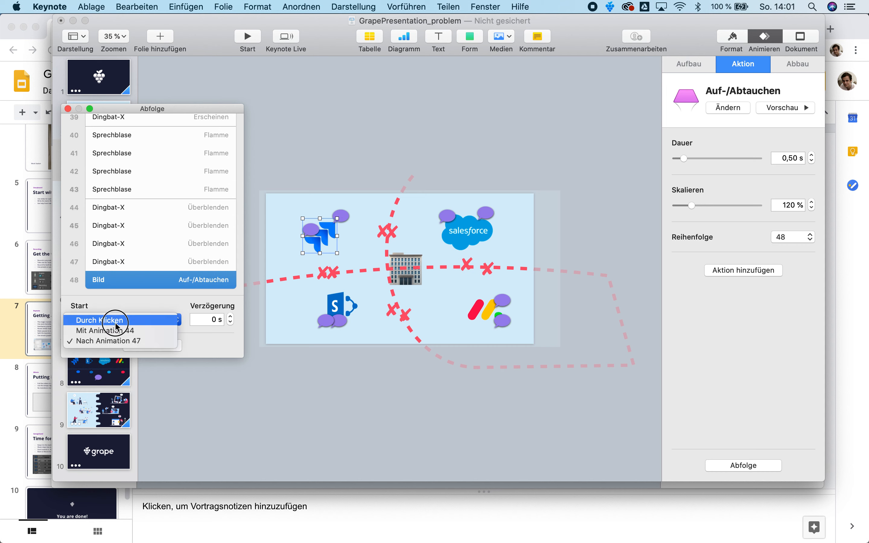
{"action": "left_click", "coordinate": [121, 287]}
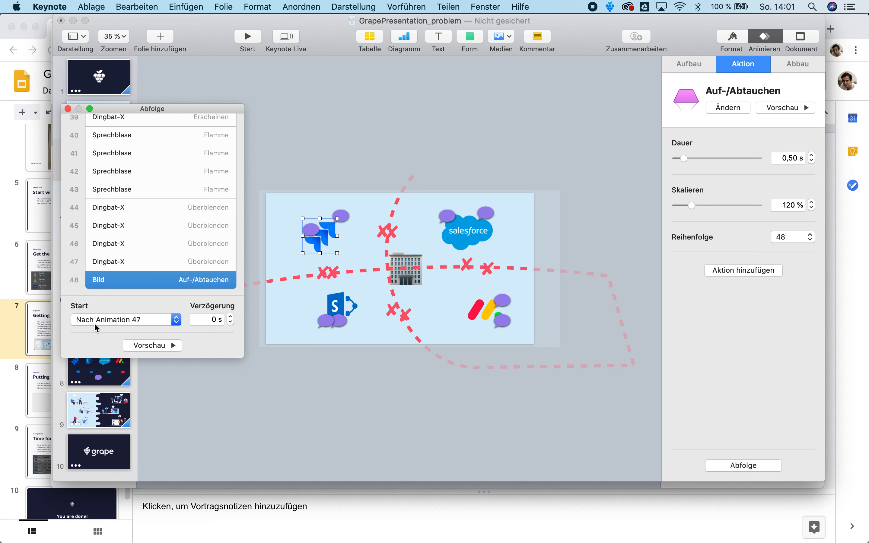
Step: Try out different start delays for the logo action while it follows animation 47
{"action": "left_click", "coordinate": [230, 316]}
{"action": "left_click", "coordinate": [230, 317]}
{"action": "left_click", "coordinate": [230, 322]}
{"action": "left_click", "coordinate": [230, 322]}
{"action": "left_click", "coordinate": [231, 322]}
{"action": "left_click", "coordinate": [231, 322]}
{"action": "left_click", "coordinate": [230, 323]}
{"action": "left_click", "coordinate": [230, 322]}
{"action": "left_click", "coordinate": [231, 322]}
{"action": "left_click", "coordinate": [231, 322]}
Step: Set the logo action to start with animation 44 after a delay of 0.50 s
{"action": "left_click", "coordinate": [139, 320]}
{"action": "left_click", "coordinate": [140, 329]}
{"action": "left_click", "coordinate": [230, 316]}
{"action": "left_click", "coordinate": [230, 317]}
{"action": "left_click", "coordinate": [230, 317]}
{"action": "left_click", "coordinate": [230, 316]}
{"action": "left_click", "coordinate": [230, 317]}
{"action": "left_click", "coordinate": [212, 319]}
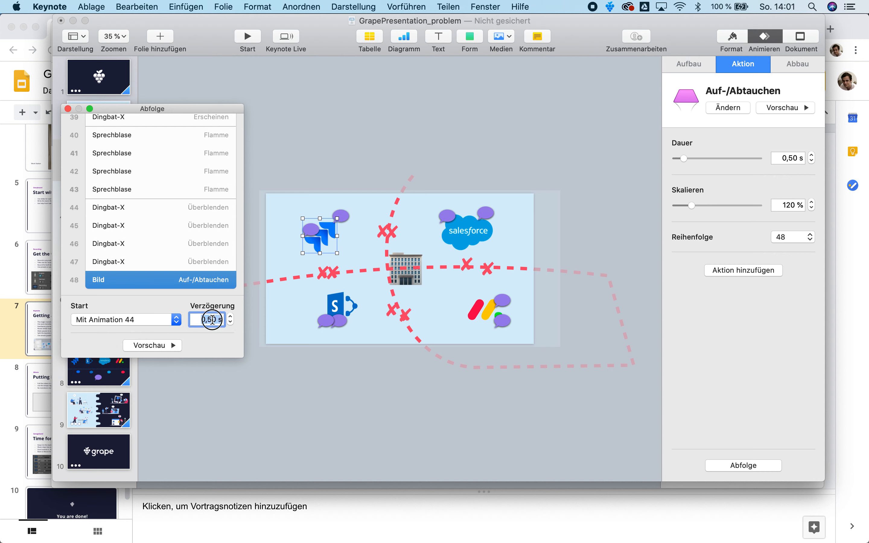
Step: Delete the blue arrow logo's Auf-/Abtauchen action from the build order
{"action": "left_click", "coordinate": [115, 320]}
{"action": "left_click", "coordinate": [140, 280]}
{"action": "left_click", "coordinate": [181, 283]}
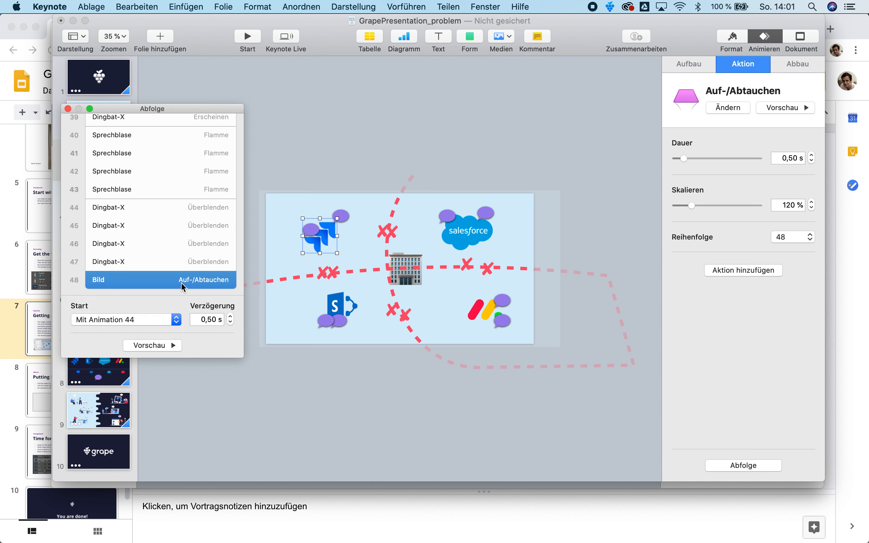
{"action": "key", "text": "Delete"}
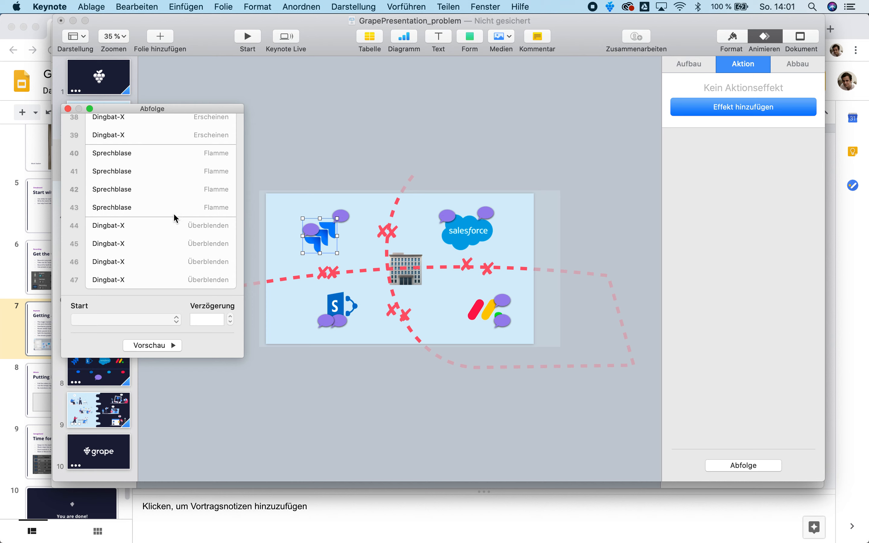
Step: Preview the animations of slide 3 from the build order and close the build order
{"action": "scroll", "coordinate": [150, 209], "scroll_direction": "up", "scroll_amount": 15}
{"action": "left_click", "coordinate": [167, 345]}
{"action": "left_click", "coordinate": [68, 108]}
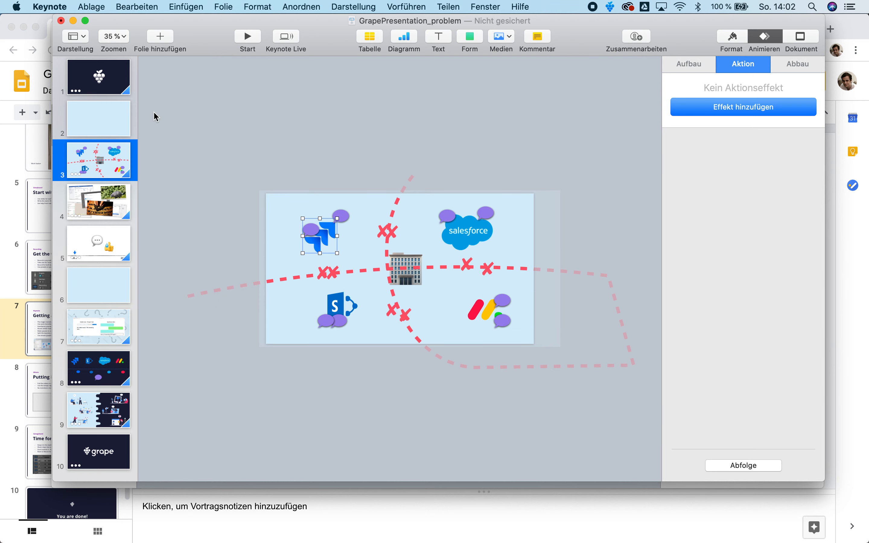
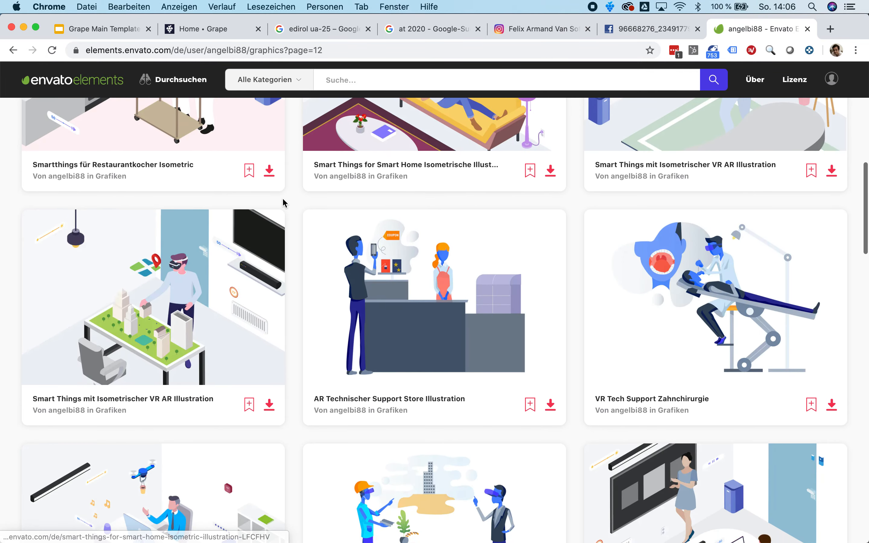
Step: Compare the angelbi88 graphics on Envato Elements with the illustrations around Keynote slide 10, and return to the Grape Main Template presentation in Chrome
{"action": "key", "text": "super+Tab"}
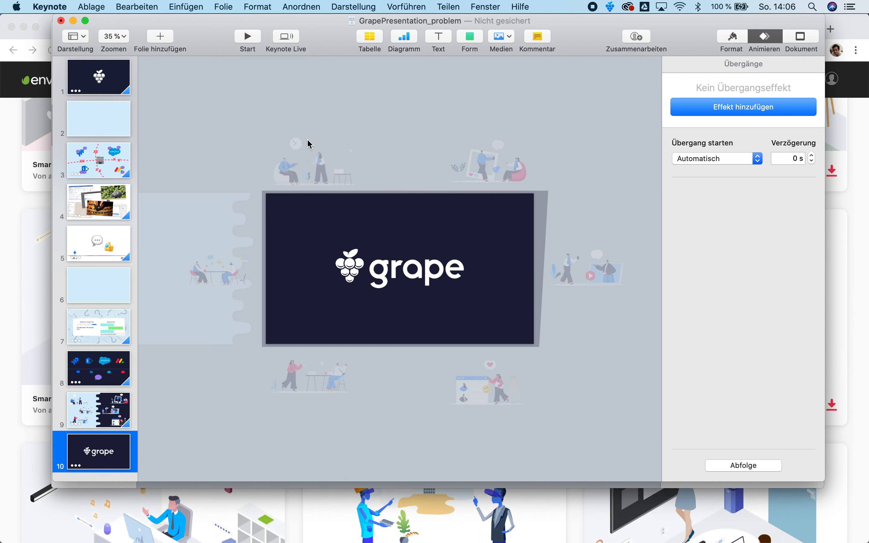
{"action": "key", "text": "super+Tab"}
{"action": "scroll", "coordinate": [359, 431], "scroll_direction": "down", "scroll_amount": 7}
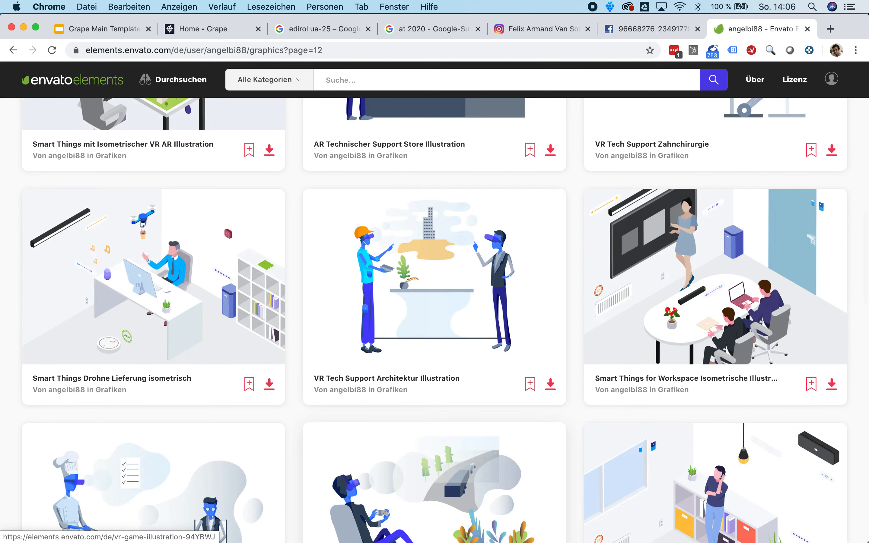
{"action": "left_click", "coordinate": [354, 527]}
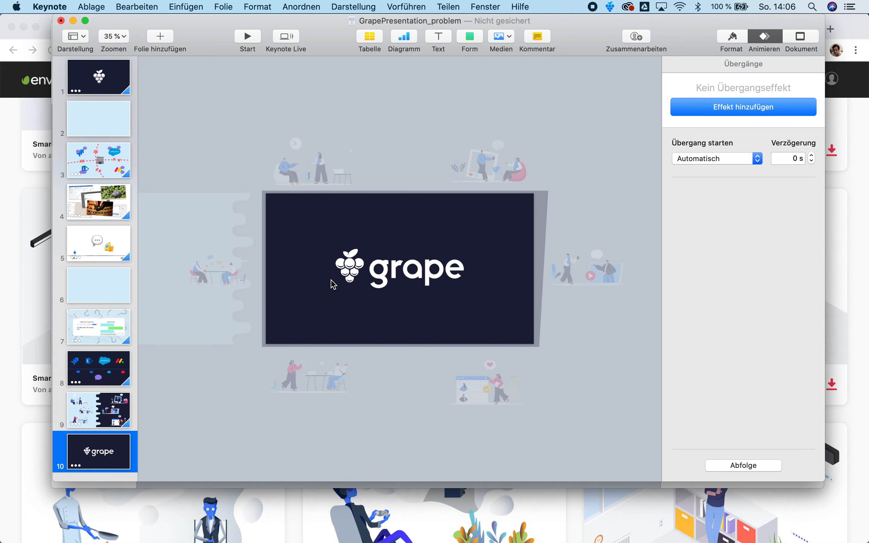
{"action": "key", "text": "super+Tab"}
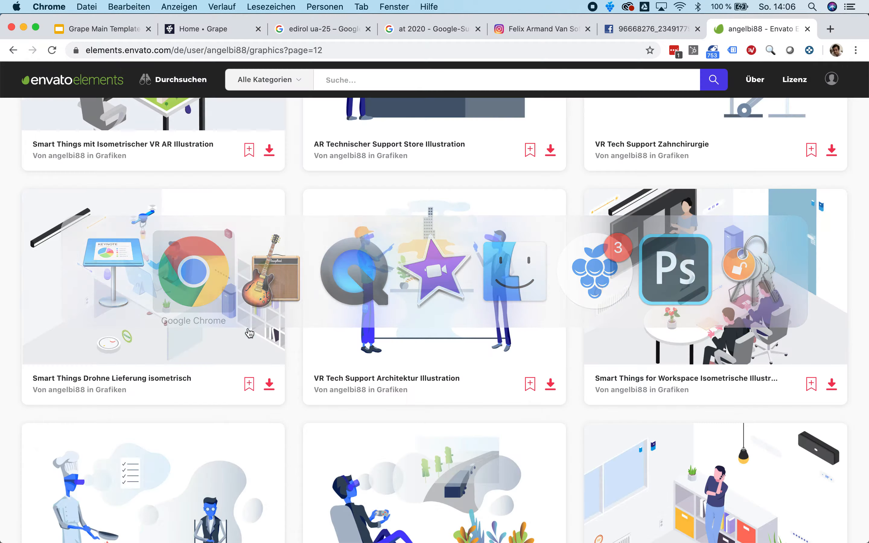
{"action": "left_click", "coordinate": [96, 32]}
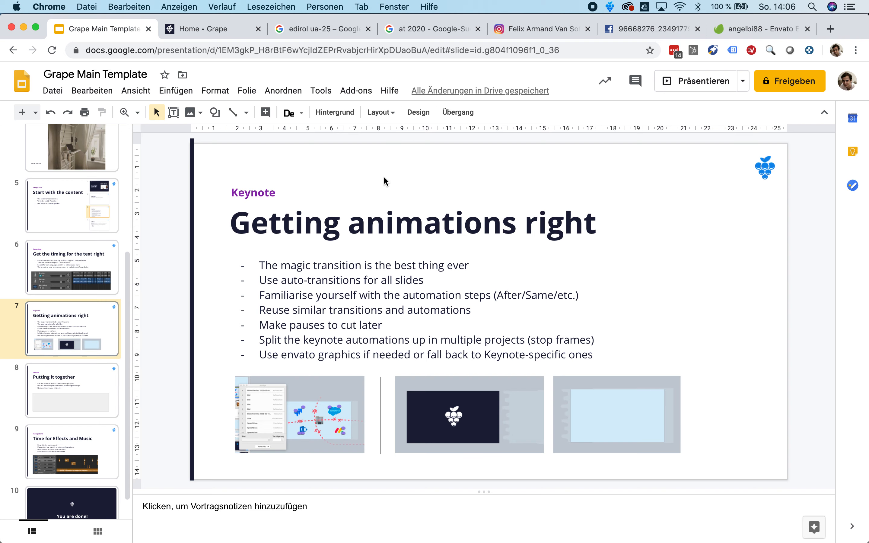
Step: Switch to Keynote and browse the shape library, including the Objekte, Orte and Aktivitäten categories
{"action": "key", "text": "super+Tab"}
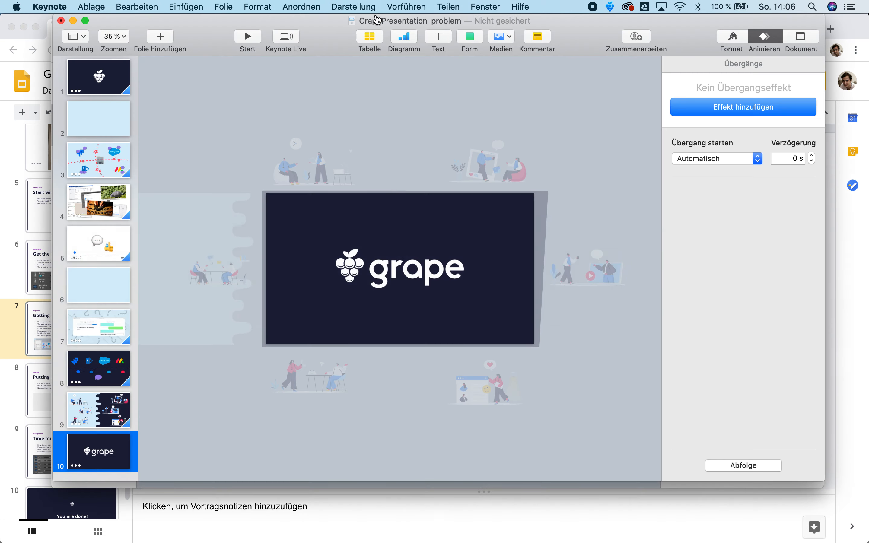
{"action": "left_click", "coordinate": [469, 40]}
{"action": "scroll", "coordinate": [373, 164], "scroll_direction": "down", "scroll_amount": 4}
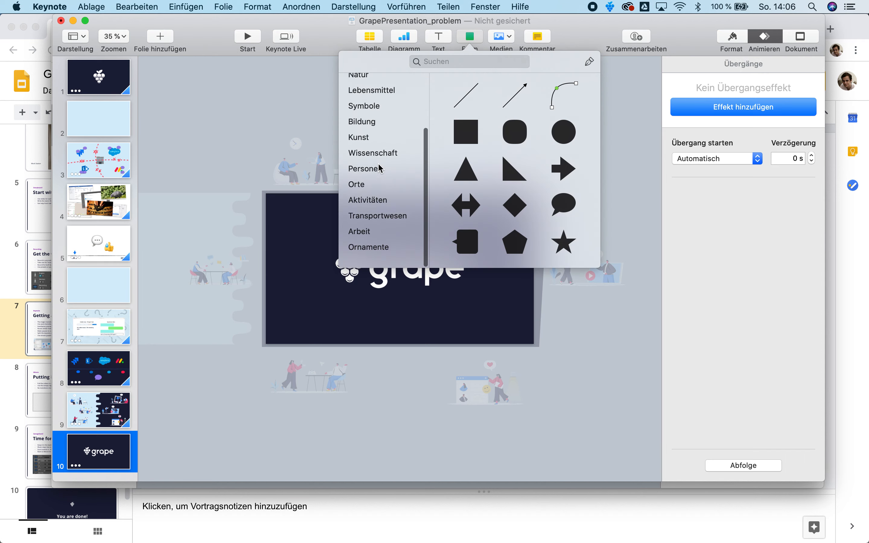
{"action": "scroll", "coordinate": [494, 162], "scroll_direction": "down", "scroll_amount": 15}
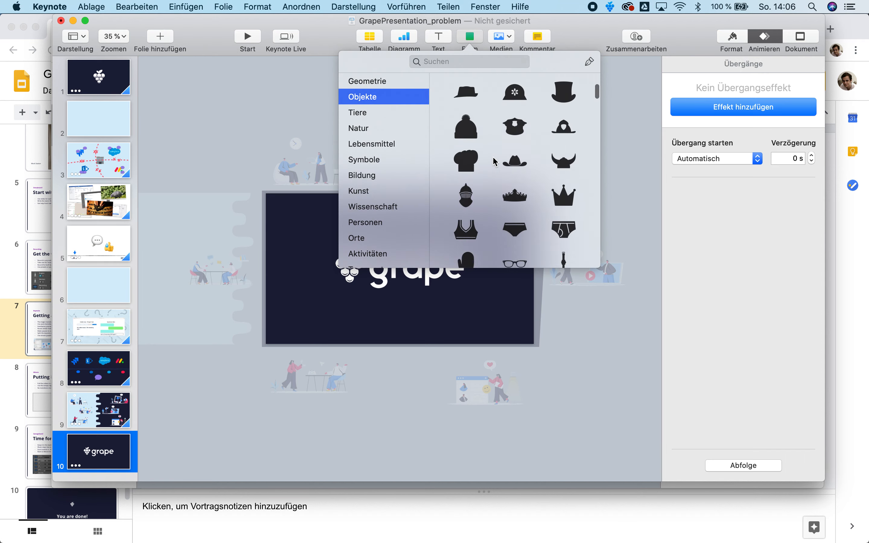
{"action": "scroll", "coordinate": [493, 161], "scroll_direction": "down", "scroll_amount": 20}
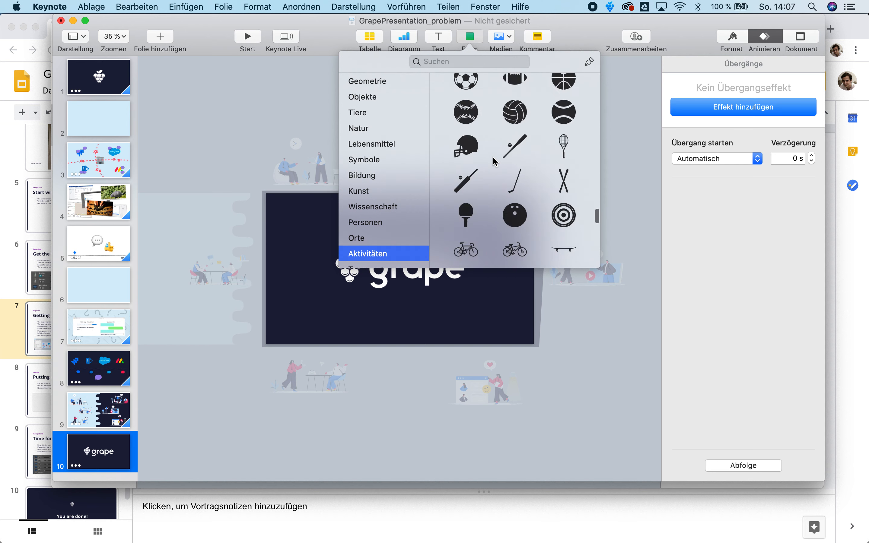
{"action": "scroll", "coordinate": [493, 162], "scroll_direction": "up", "scroll_amount": 8}
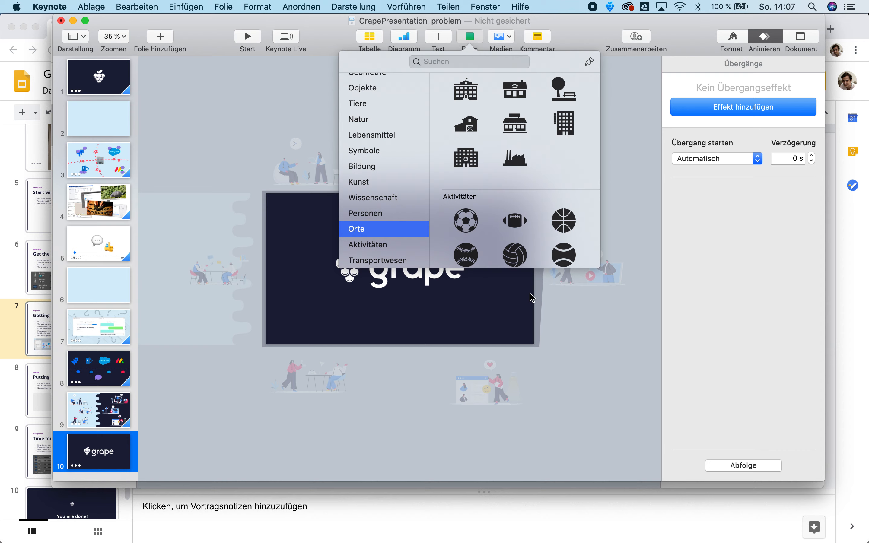
{"action": "left_click", "coordinate": [585, 372]}
Step: Switch to Chrome and show slide 8, "Putting it together", of the Grape Main Template presentation, selecting its image placeholder
{"action": "key", "text": "super+Tab"}
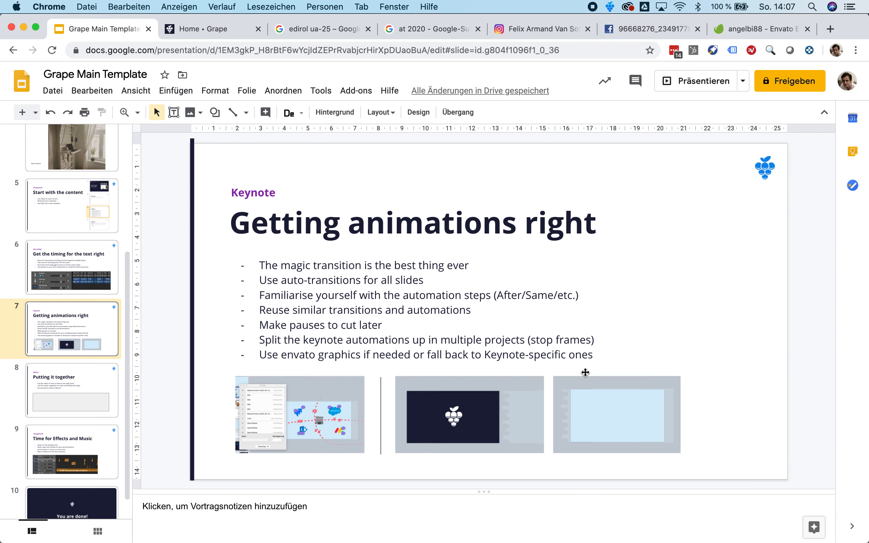
{"action": "left_click", "coordinate": [83, 382]}
{"action": "left_click", "coordinate": [372, 365]}
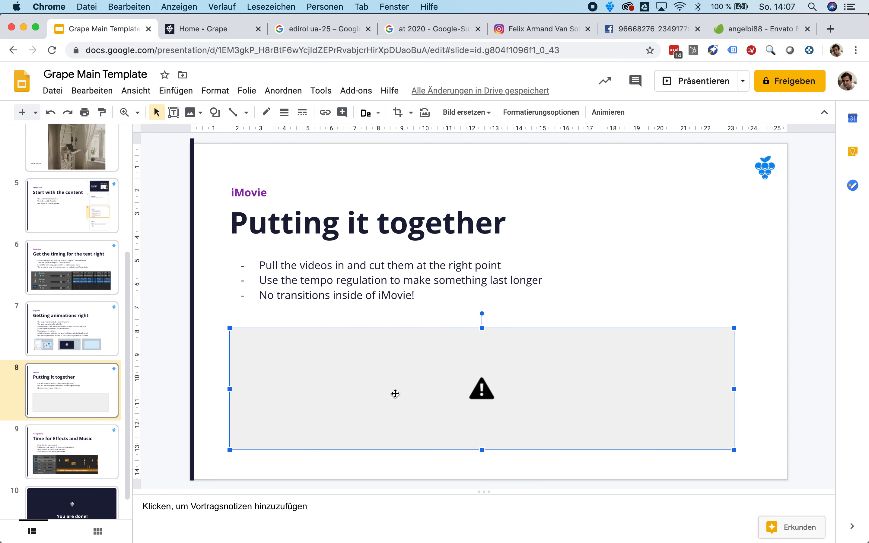
{"action": "scroll", "coordinate": [77, 387], "scroll_direction": "down", "scroll_amount": 1}
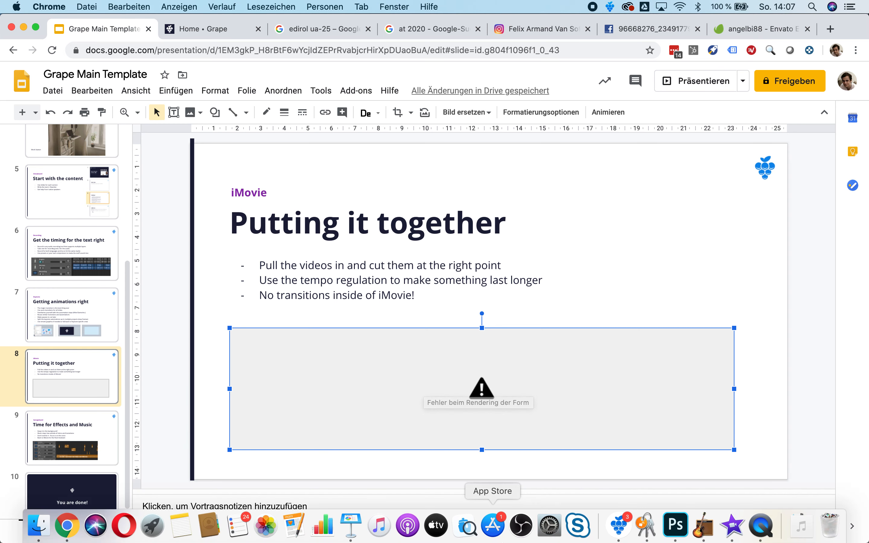
Step: Switch to iMovie and slow down the second timeline clip with the tempo editor, stretching it to about 1.5 minutes
{"action": "mouse_move", "coordinate": [369, 542]}
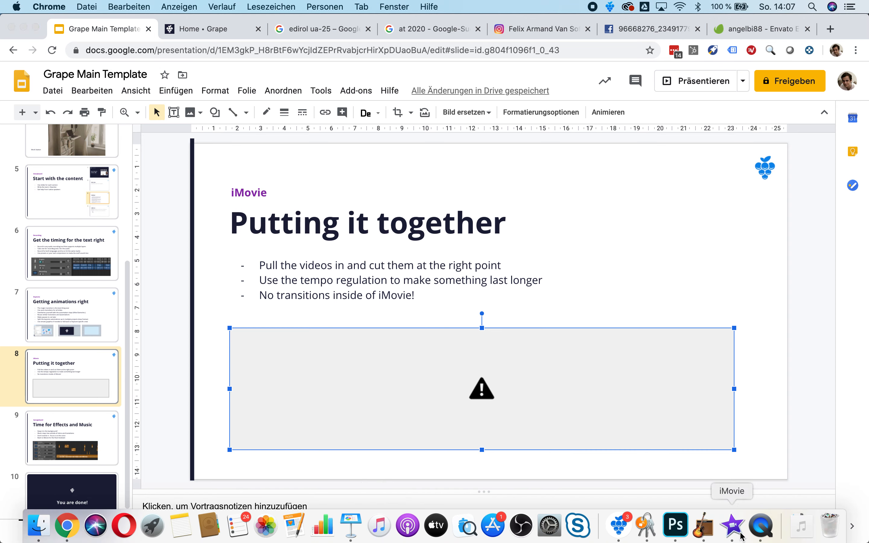
{"action": "left_click", "coordinate": [733, 525]}
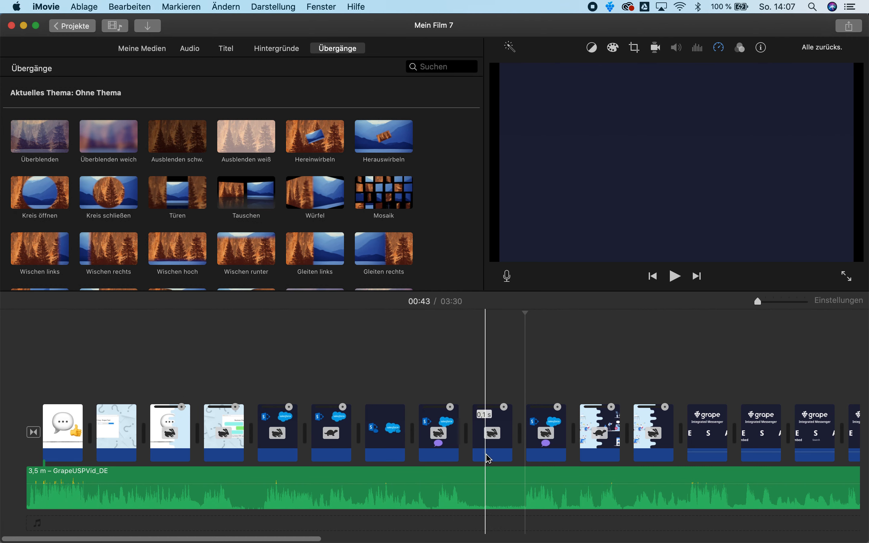
{"action": "right_click", "coordinate": [123, 443]}
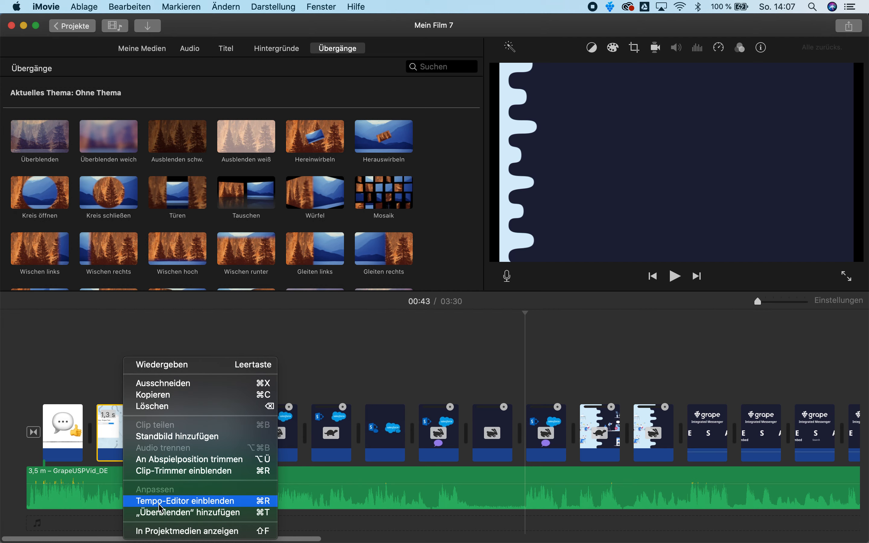
{"action": "left_click", "coordinate": [253, 503]}
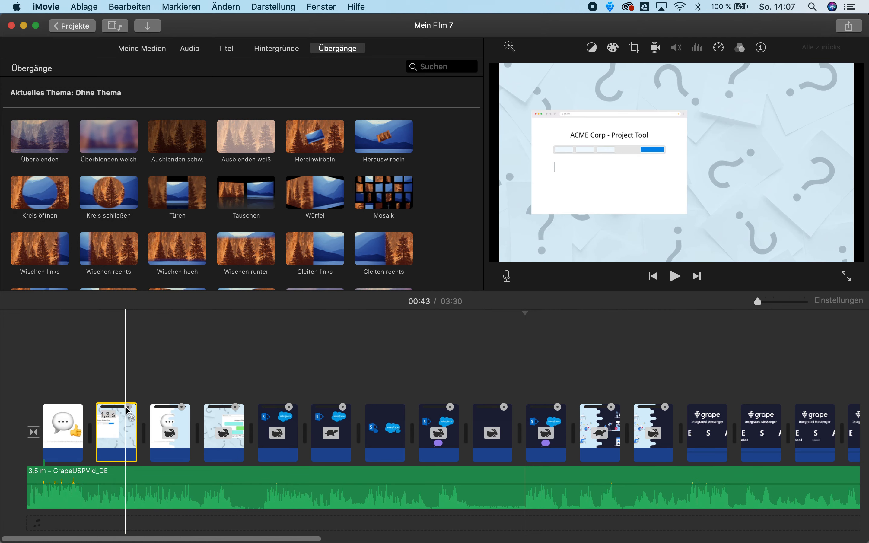
{"action": "left_click_drag", "start_coordinate": [129, 408], "coordinate": [345, 388]}
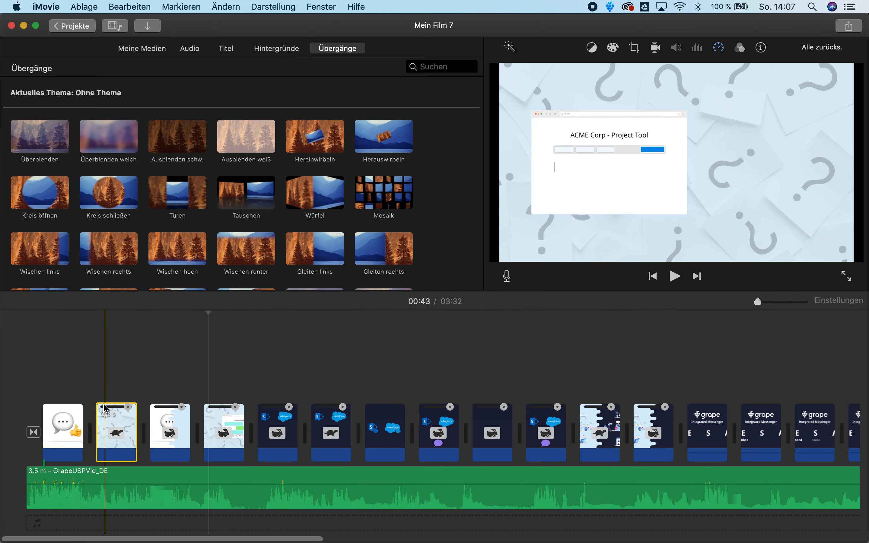
{"action": "left_click_drag", "start_coordinate": [128, 408], "coordinate": [847, 334]}
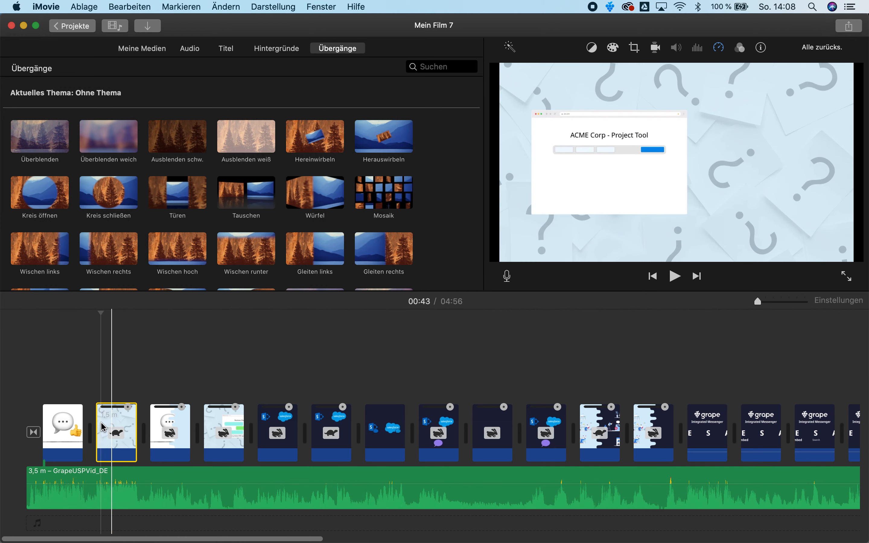
Step: Undo the slow-down of the second timeline clip and look through the following clips up to the pie charts
{"action": "key", "text": "super+z"}
{"action": "key", "text": "super+z"}
{"action": "key", "text": "super+z"}
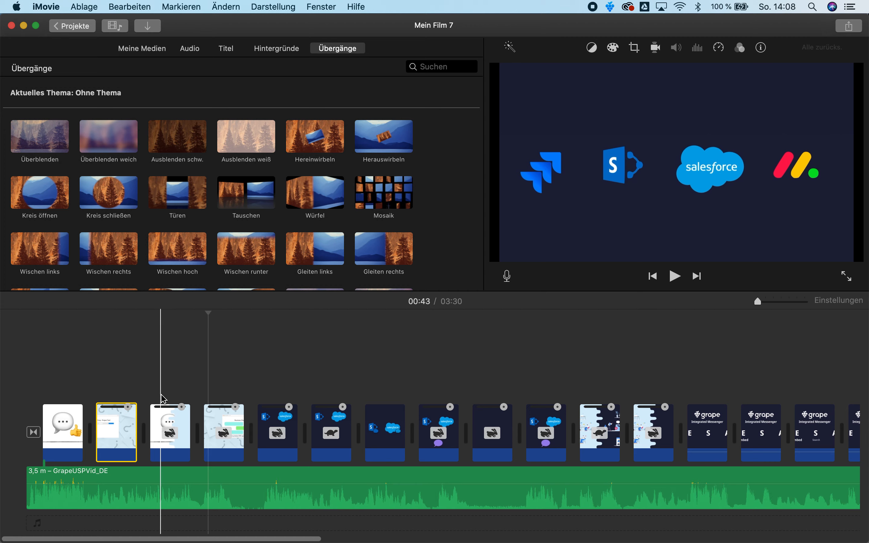
{"action": "left_click", "coordinate": [121, 379]}
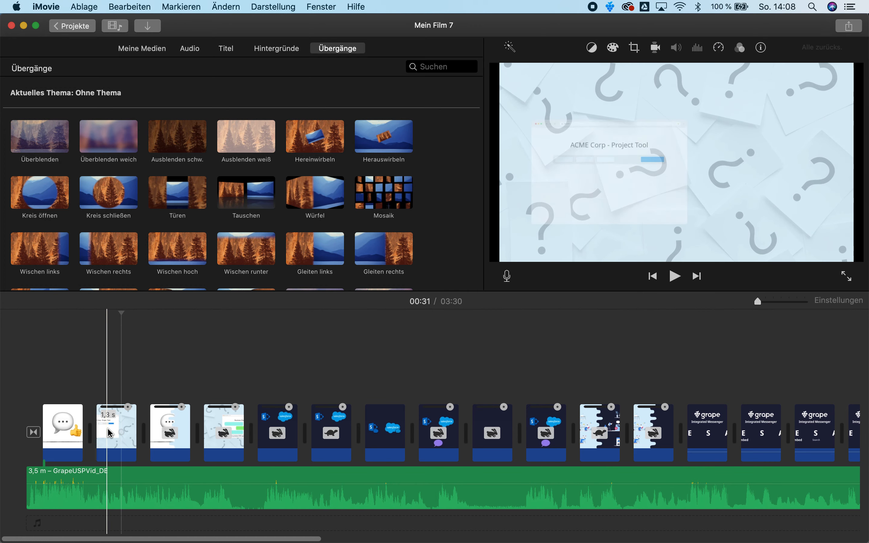
{"action": "left_click", "coordinate": [115, 432]}
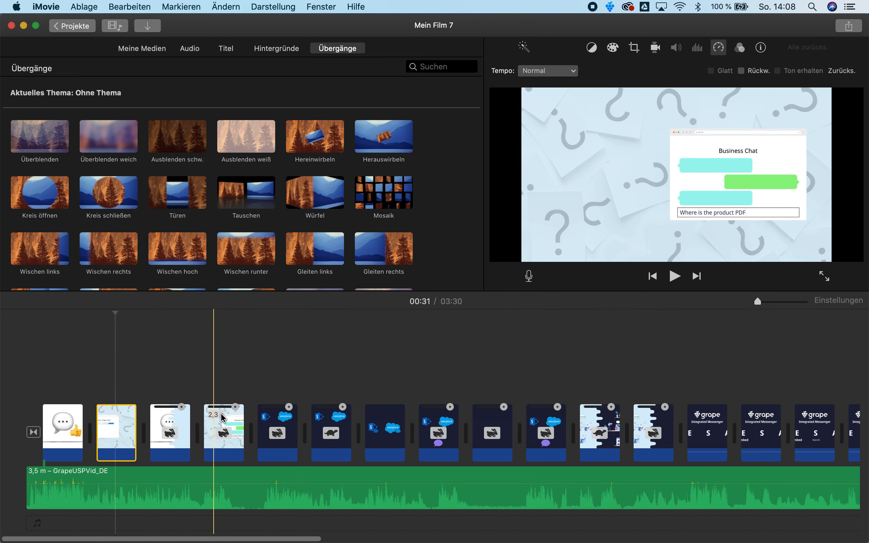
{"action": "scroll", "coordinate": [287, 428], "scroll_direction": "right", "scroll_amount": 10}
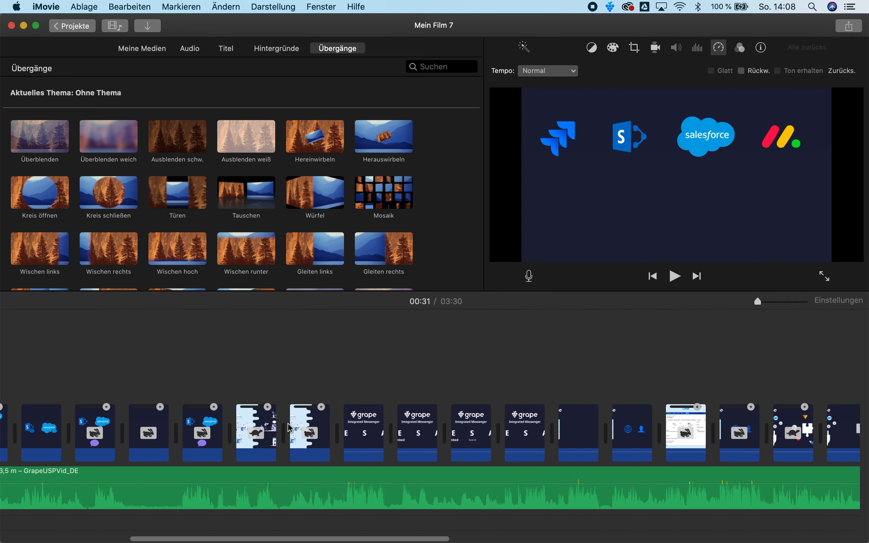
{"action": "scroll", "coordinate": [290, 427], "scroll_direction": "right", "scroll_amount": 7}
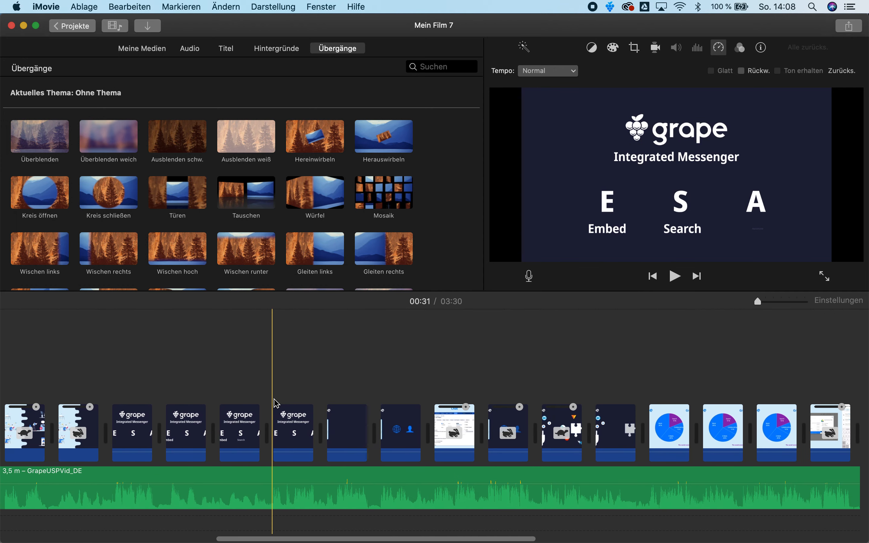
{"action": "scroll", "coordinate": [165, 449], "scroll_direction": "right", "scroll_amount": 1}
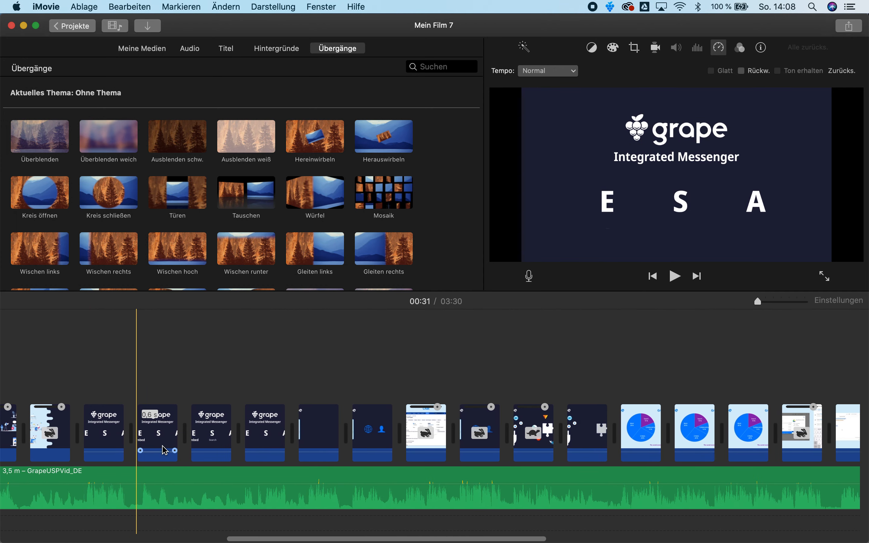
{"action": "scroll", "coordinate": [248, 431], "scroll_direction": "right", "scroll_amount": 1}
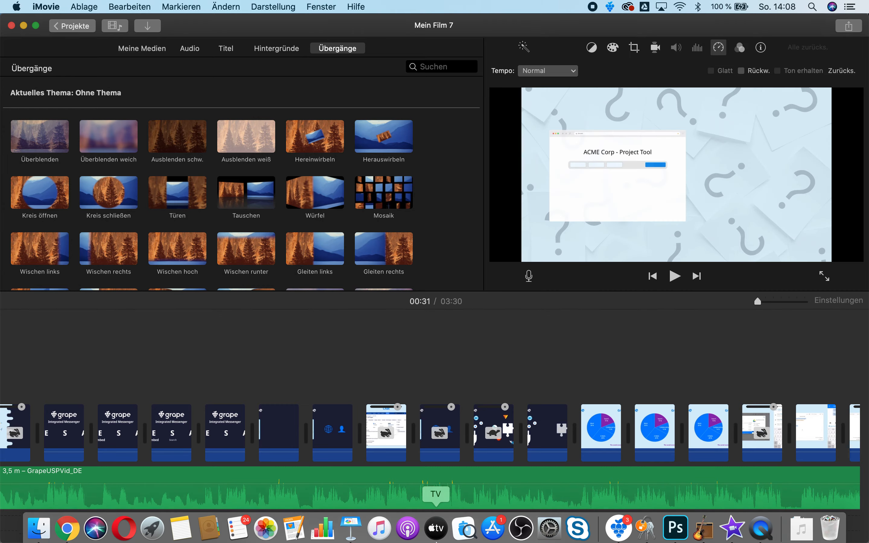
Step: Switch to the Grape Main Template presentation in Chrome and show slide 9, "Time for Effects and Music"
{"action": "left_click", "coordinate": [350, 528]}
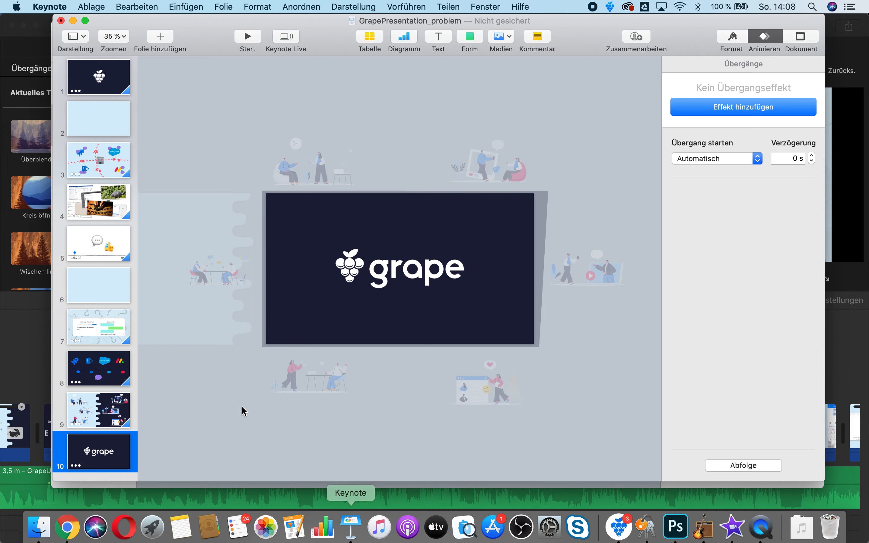
{"action": "key", "text": "ctrl+Up"}
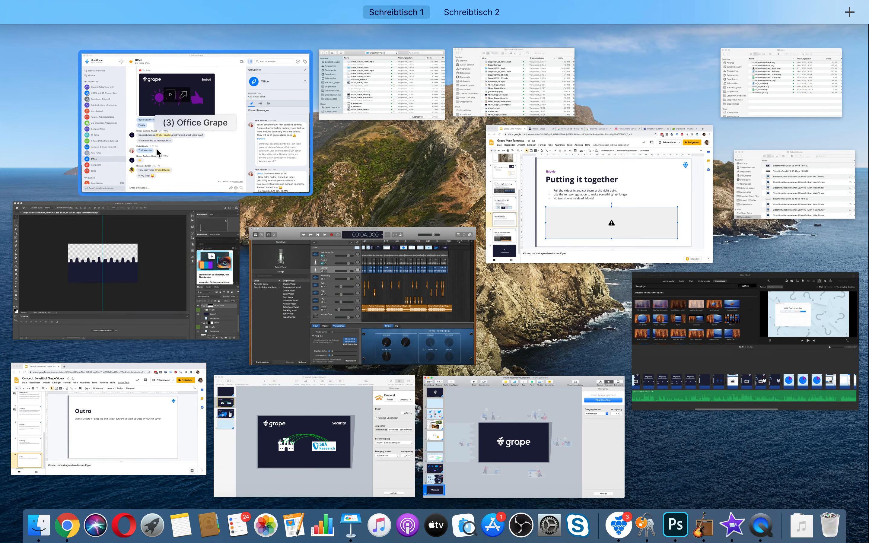
{"action": "left_click", "coordinate": [495, 227]}
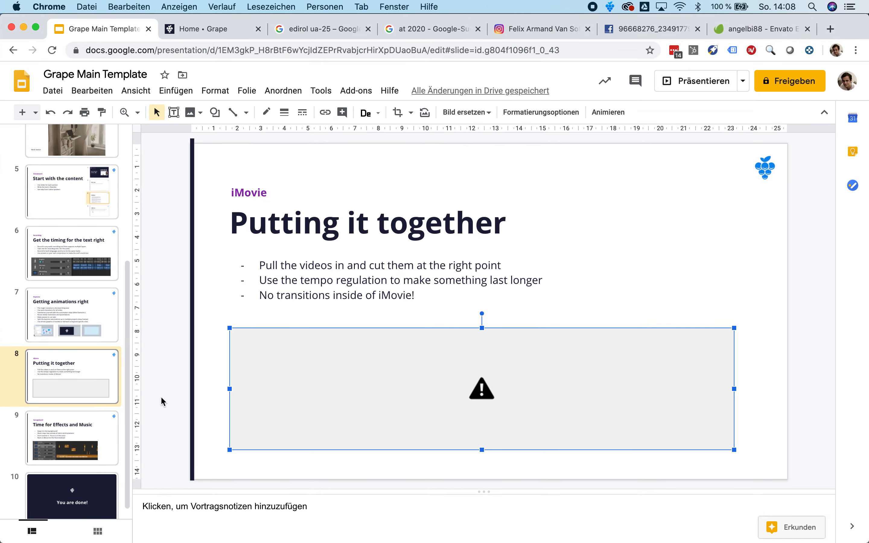
{"action": "left_click", "coordinate": [58, 443]}
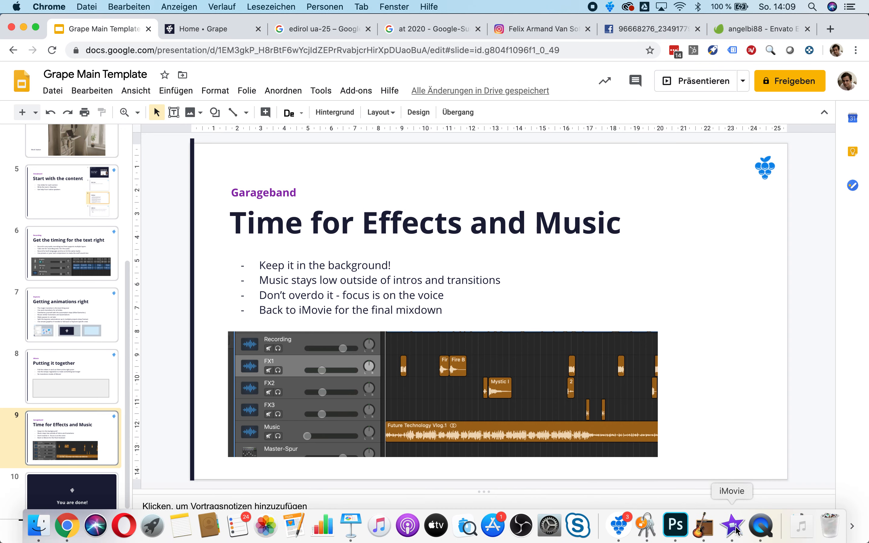
Step: Switch to GarageBand, open the film preview window beside the tracks and return the playhead to the project start
{"action": "left_click", "coordinate": [703, 526]}
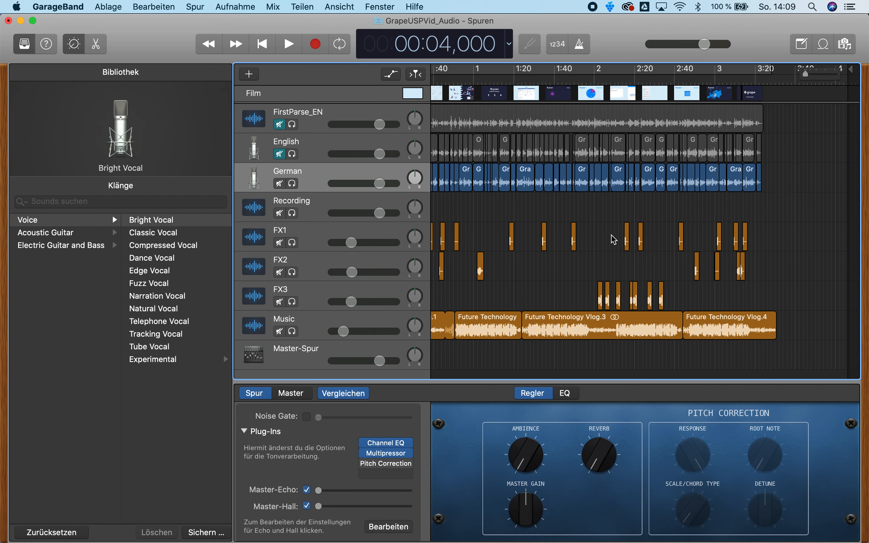
{"action": "left_click", "coordinate": [412, 94]}
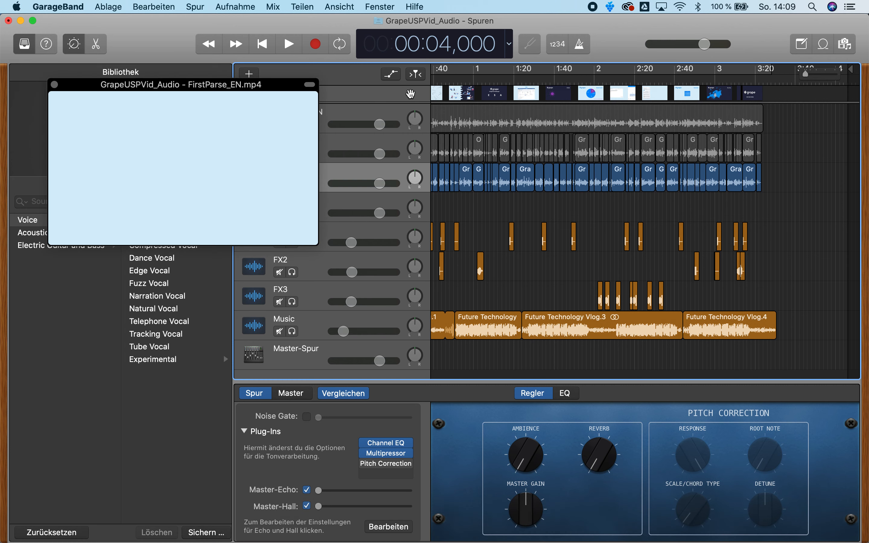
{"action": "left_click_drag", "start_coordinate": [474, 94], "coordinate": [452, 137]}
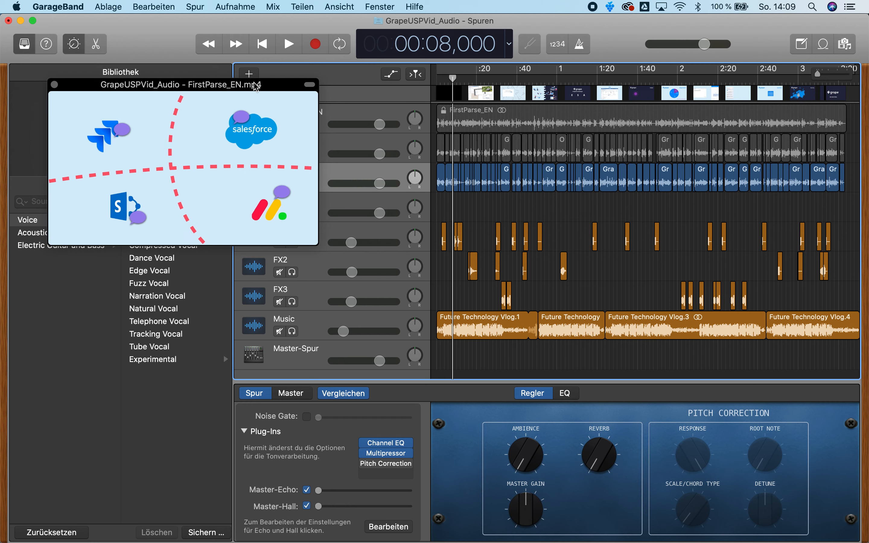
{"action": "left_click_drag", "start_coordinate": [256, 85], "coordinate": [241, 70]}
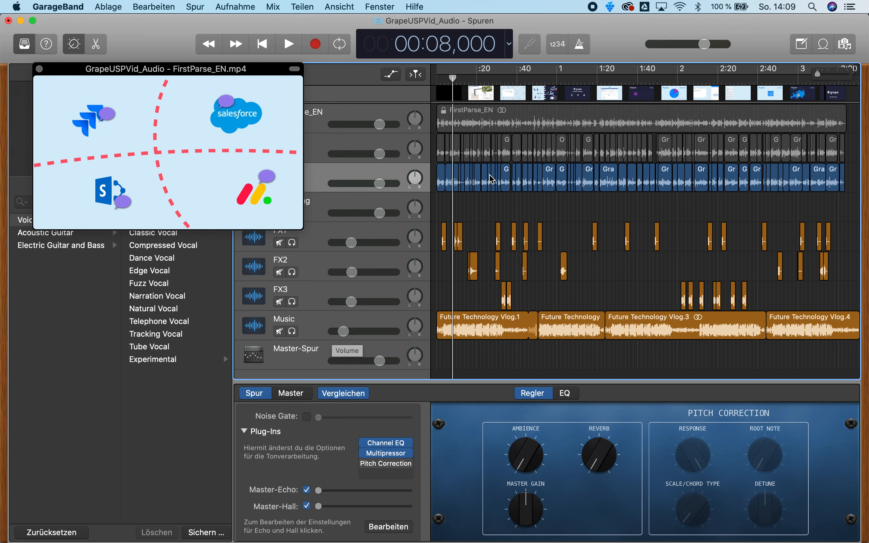
{"action": "left_click_drag", "start_coordinate": [453, 79], "coordinate": [438, 82]}
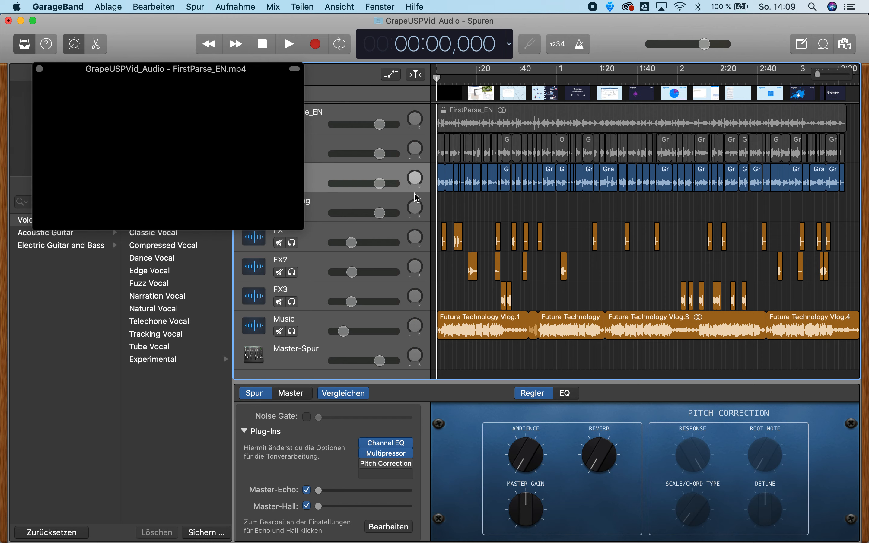
Step: Solo the Music track and play the first few seconds of the video
{"action": "left_click", "coordinate": [292, 332]}
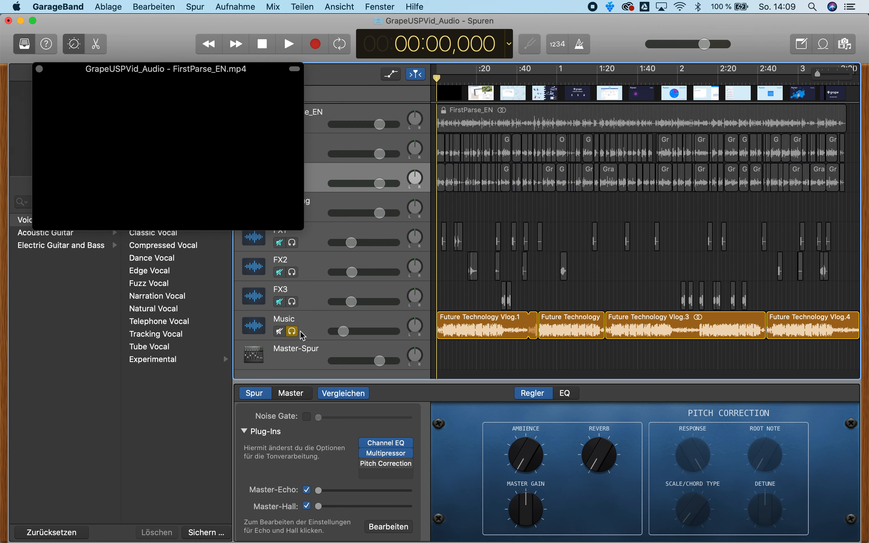
{"action": "key", "text": "space"}
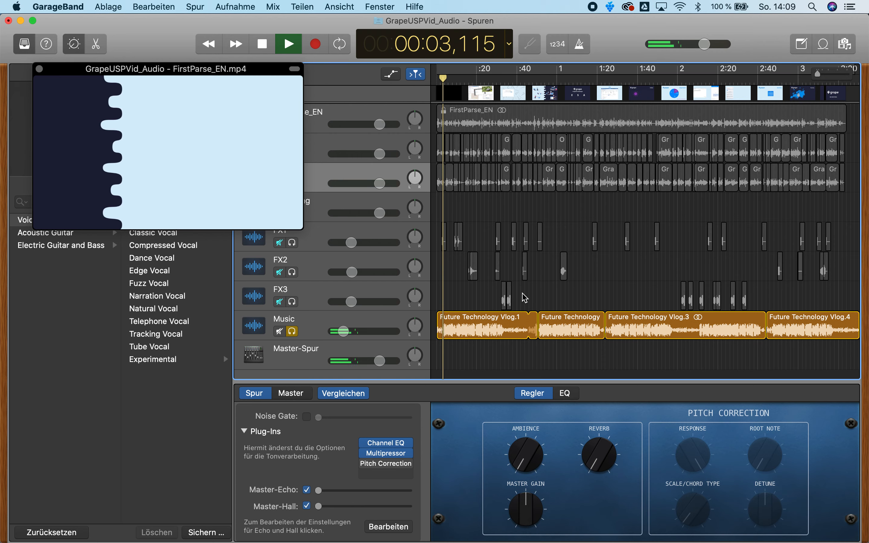
{"action": "key", "text": "space"}
Step: Show the volume automation, examine the Music track's curve over the whole project, and restore the normal view without solo
{"action": "key", "text": "a"}
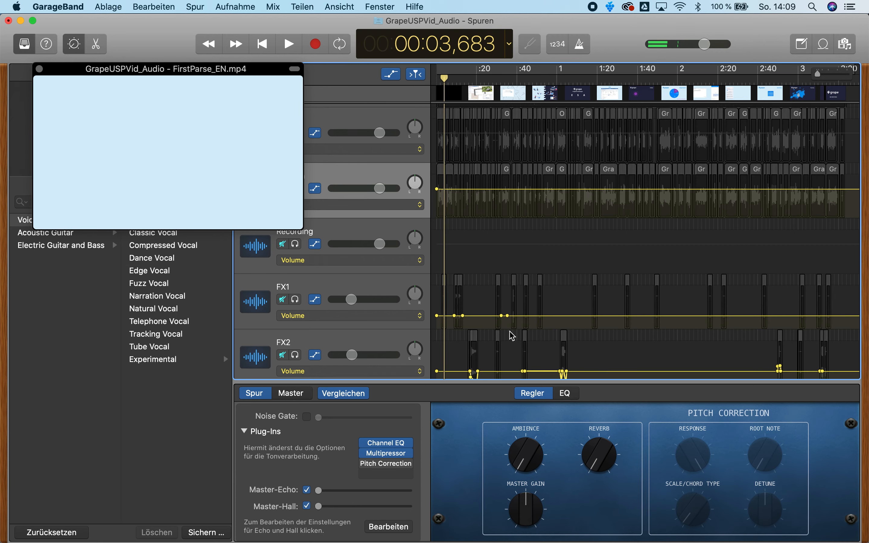
{"action": "scroll", "coordinate": [512, 336], "scroll_direction": "down", "scroll_amount": 3}
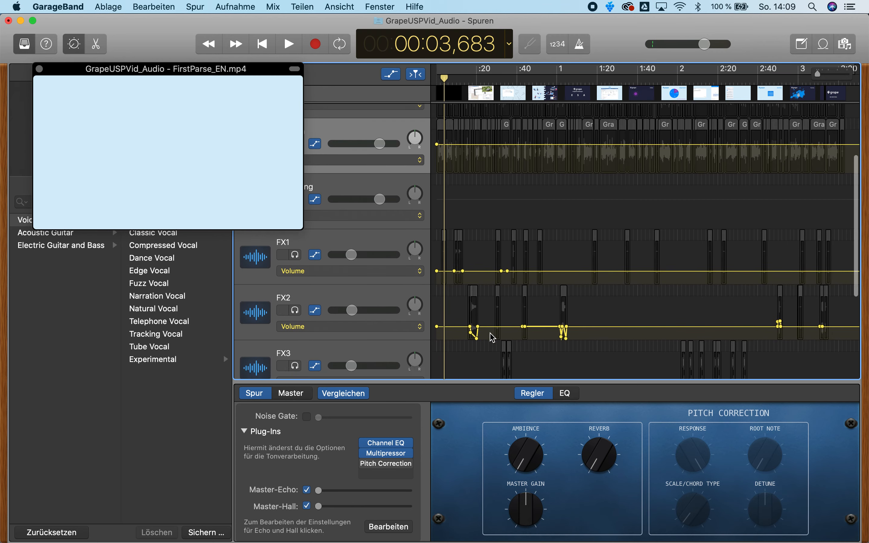
{"action": "scroll", "coordinate": [493, 338], "scroll_direction": "down", "scroll_amount": 8}
{"action": "scroll", "coordinate": [525, 268], "scroll_direction": "right", "scroll_amount": 5}
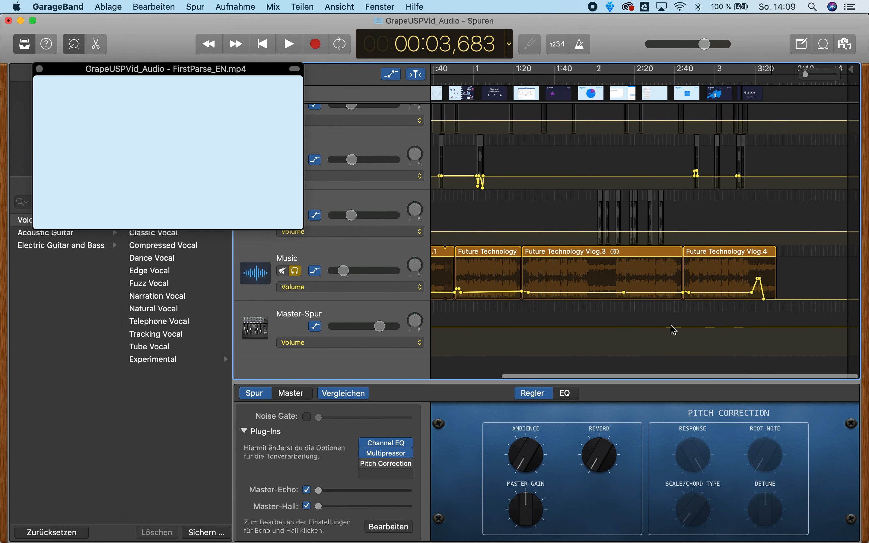
{"action": "scroll", "coordinate": [621, 330], "scroll_direction": "left", "scroll_amount": 5}
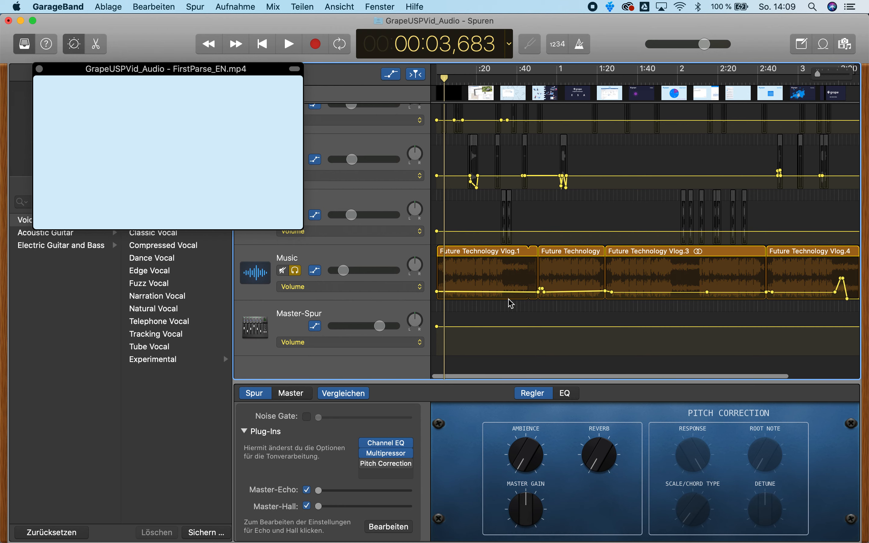
{"action": "scroll", "coordinate": [594, 261], "scroll_direction": "right", "scroll_amount": 3}
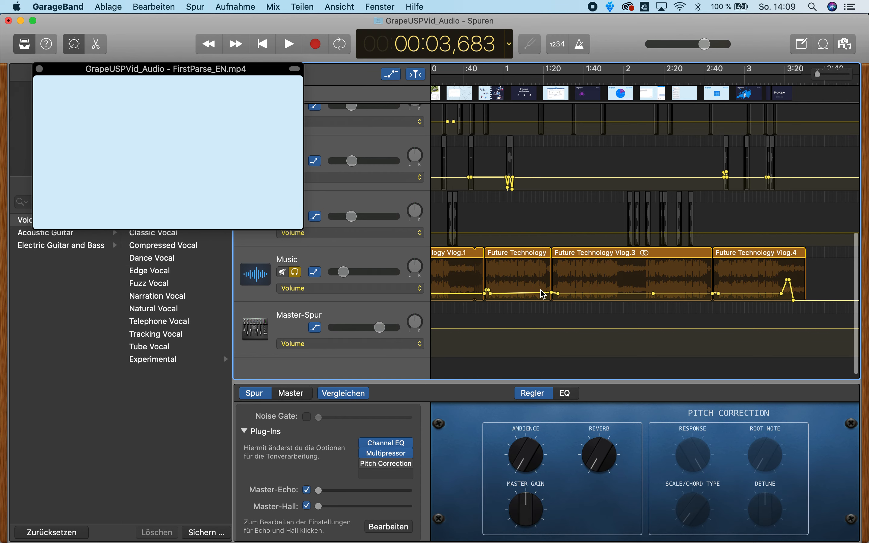
{"action": "key", "text": "a"}
{"action": "scroll", "coordinate": [520, 300], "scroll_direction": "left", "scroll_amount": 3}
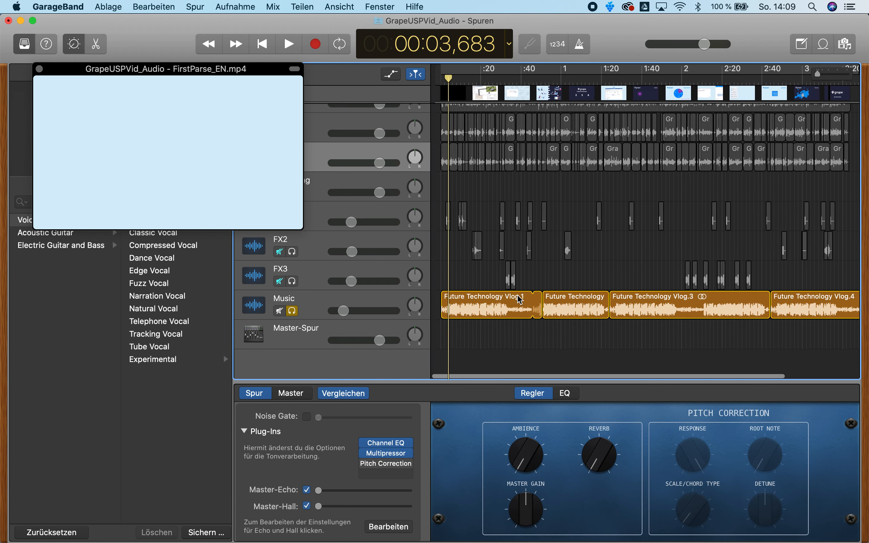
{"action": "left_click", "coordinate": [293, 311]}
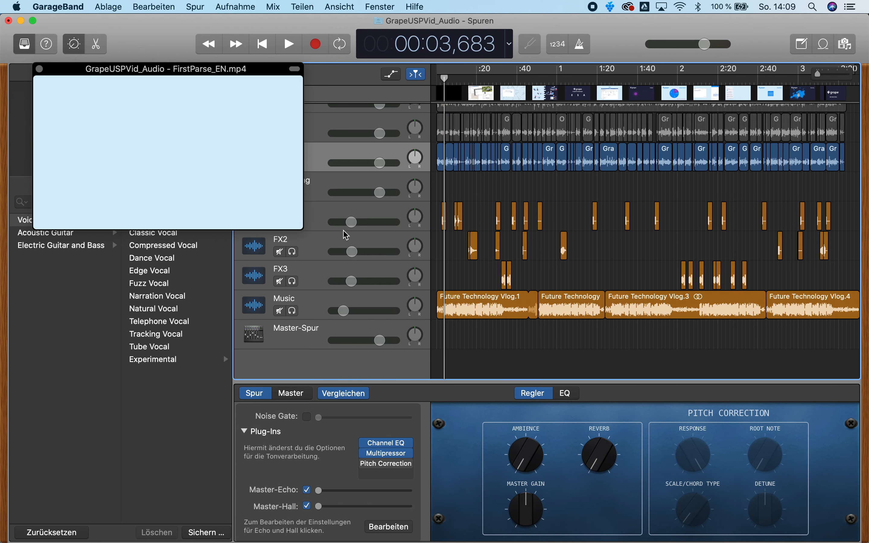
Step: Move the film preview off the track names and play the FX1 track alone from 0:08, ending its solo
{"action": "left_click_drag", "start_coordinate": [83, 67], "coordinate": [48, 56]}
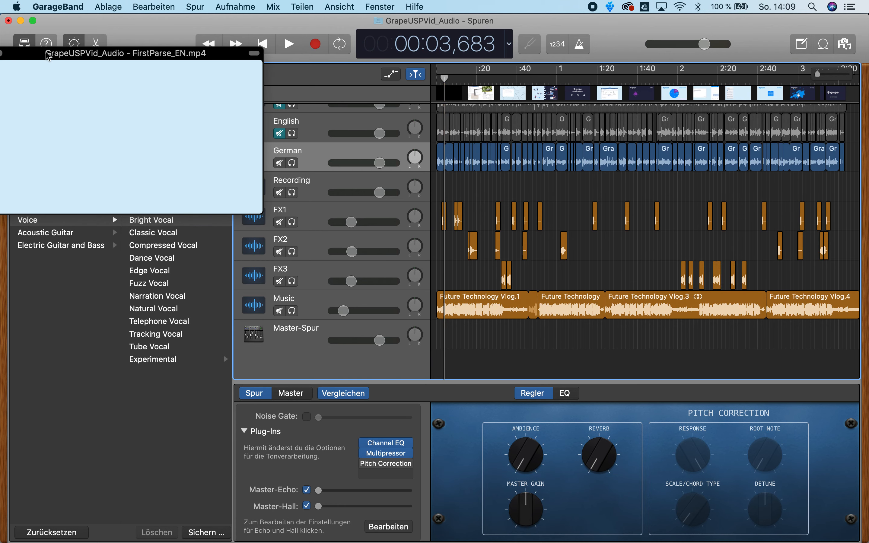
{"action": "left_click_drag", "start_coordinate": [446, 79], "coordinate": [452, 79]}
{"action": "left_click", "coordinate": [292, 222]}
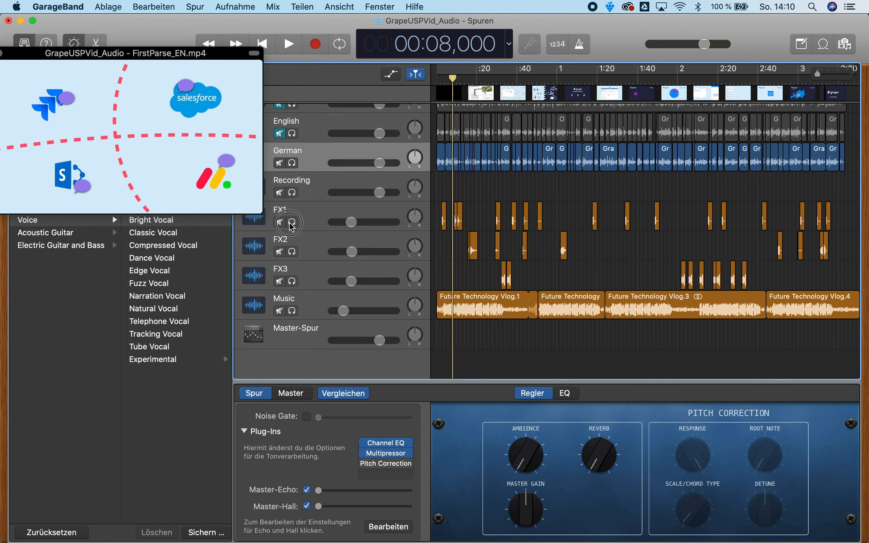
{"action": "key", "text": "space"}
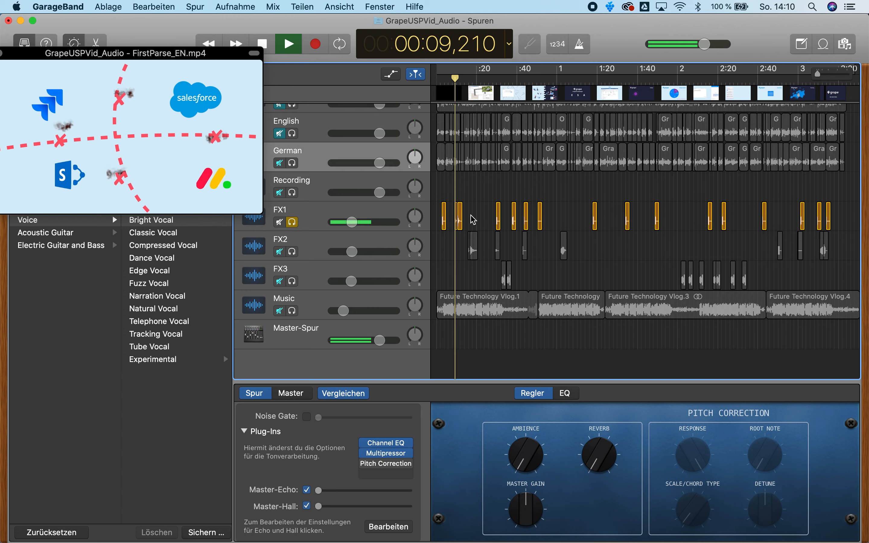
{"action": "key", "text": "space"}
{"action": "left_click", "coordinate": [293, 223]}
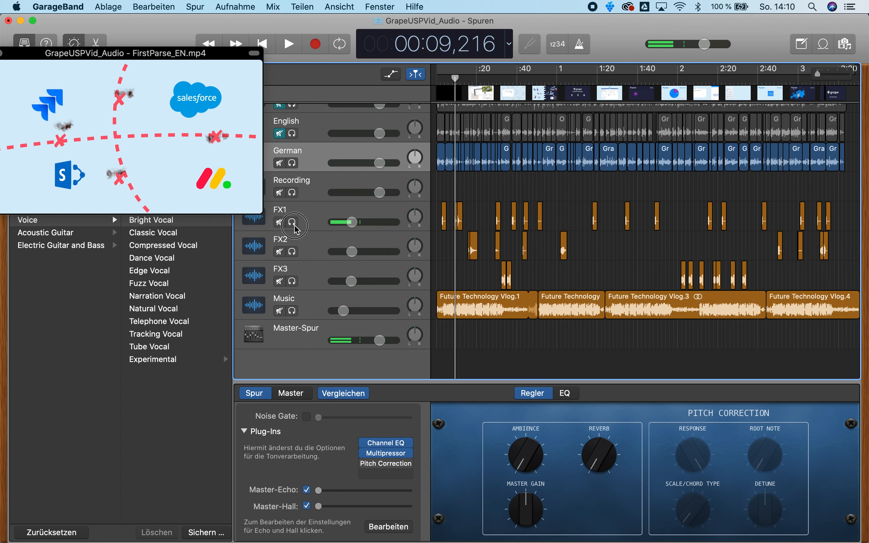
Step: Solo the FX2 track and play its first two sound effects along with the film
{"action": "left_click", "coordinate": [292, 251]}
{"action": "left_click", "coordinate": [471, 81]}
{"action": "key", "text": "space"}
{"action": "left_click", "coordinate": [471, 81]}
{"action": "left_click_drag", "start_coordinate": [471, 82], "coordinate": [491, 77]}
{"action": "key", "text": "space"}
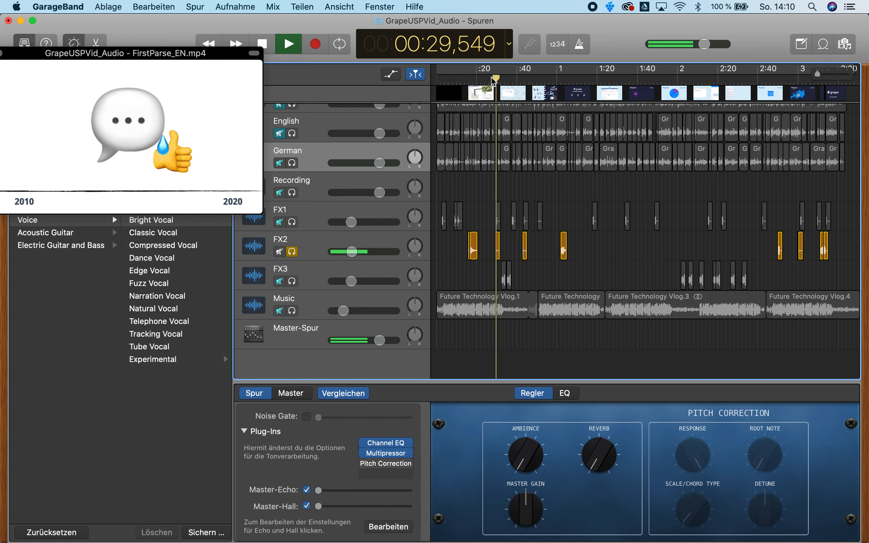
{"action": "key", "text": "space"}
Step: Solo FX1 instead of FX2, play the transition after the thumbs-up scene from about 0:27, and end the solo
{"action": "left_click", "coordinate": [292, 222]}
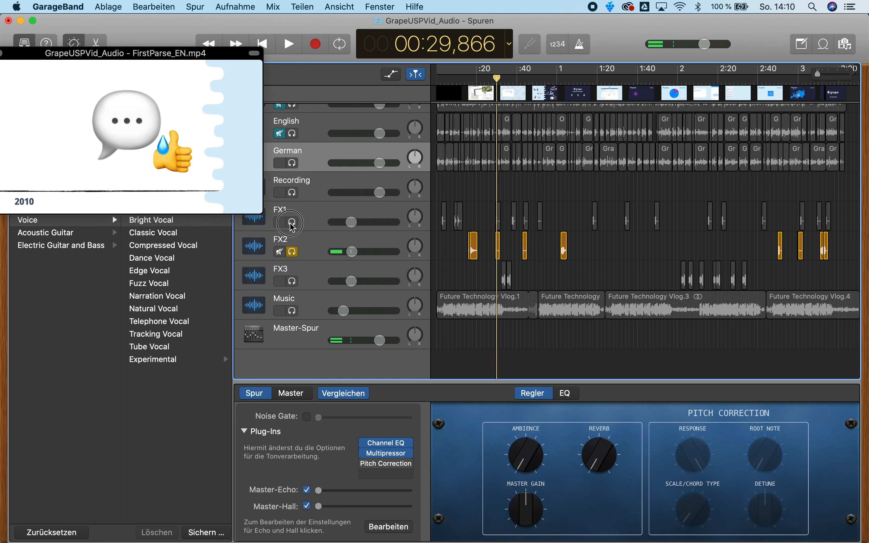
{"action": "left_click", "coordinate": [292, 252]}
{"action": "left_click_drag", "start_coordinate": [494, 77], "coordinate": [490, 79]}
{"action": "key", "text": "space"}
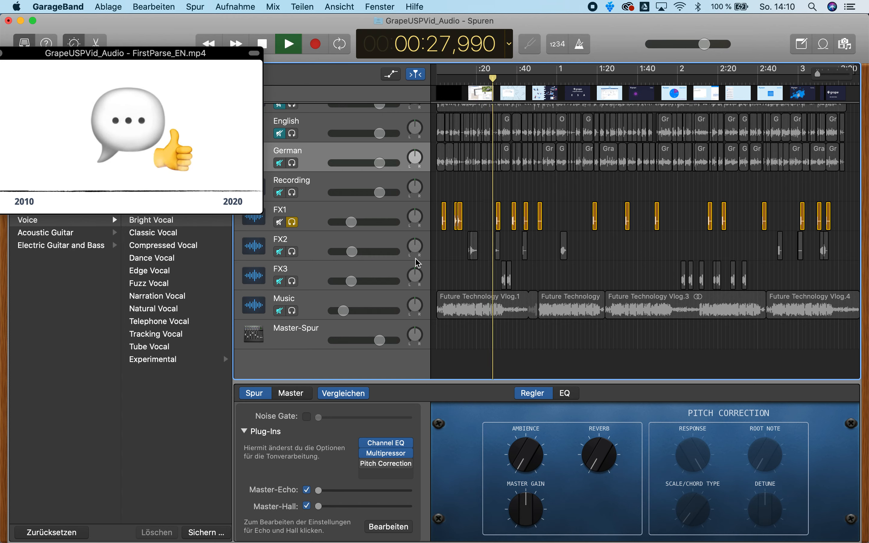
{"action": "mouse_move", "coordinate": [249, 151]}
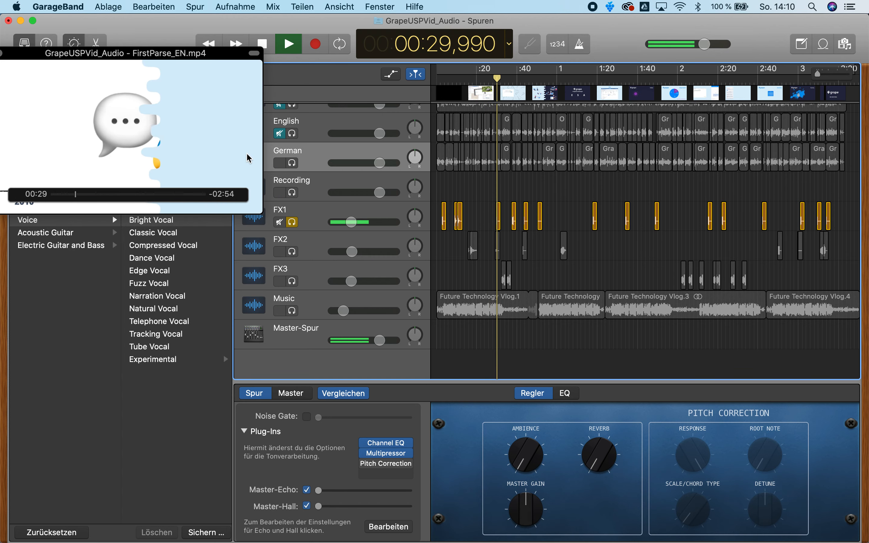
{"action": "key", "text": "space"}
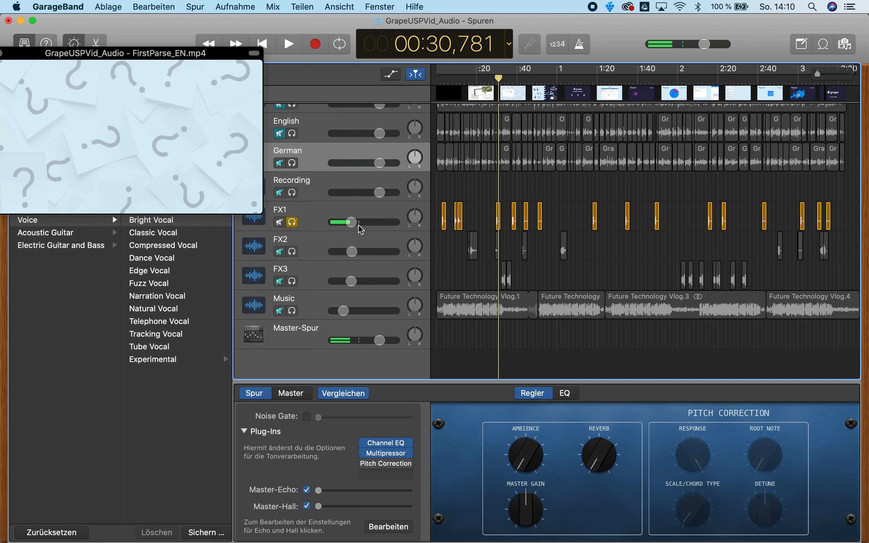
{"action": "left_click", "coordinate": [293, 223]}
Step: Solo the FX3 track, play its typing sounds from 2:00 along with the search scene, and end the solo
{"action": "left_click_drag", "start_coordinate": [497, 81], "coordinate": [680, 68]}
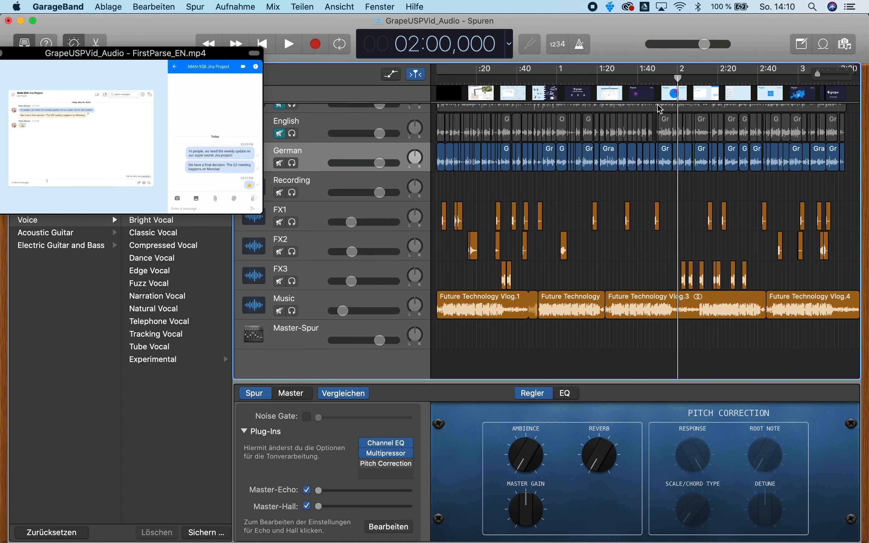
{"action": "left_click", "coordinate": [291, 281]}
{"action": "key", "text": "space"}
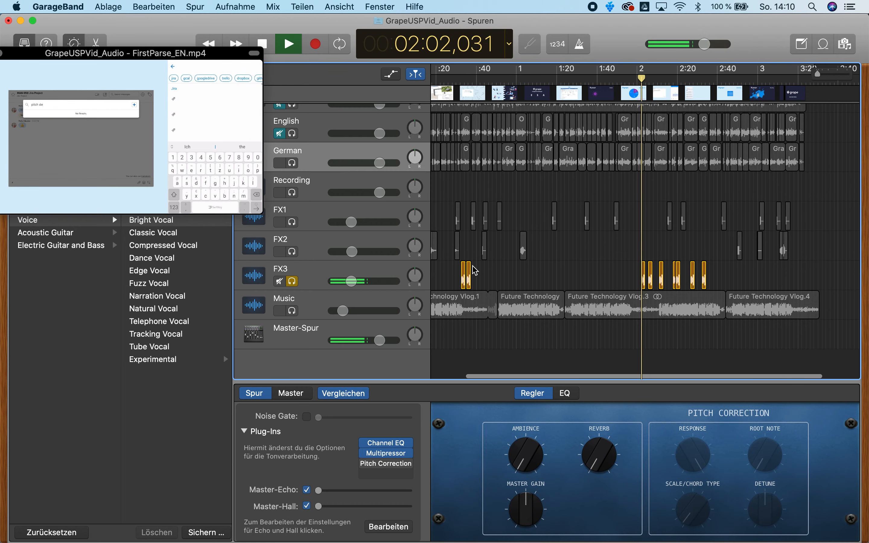
{"action": "key", "text": "space"}
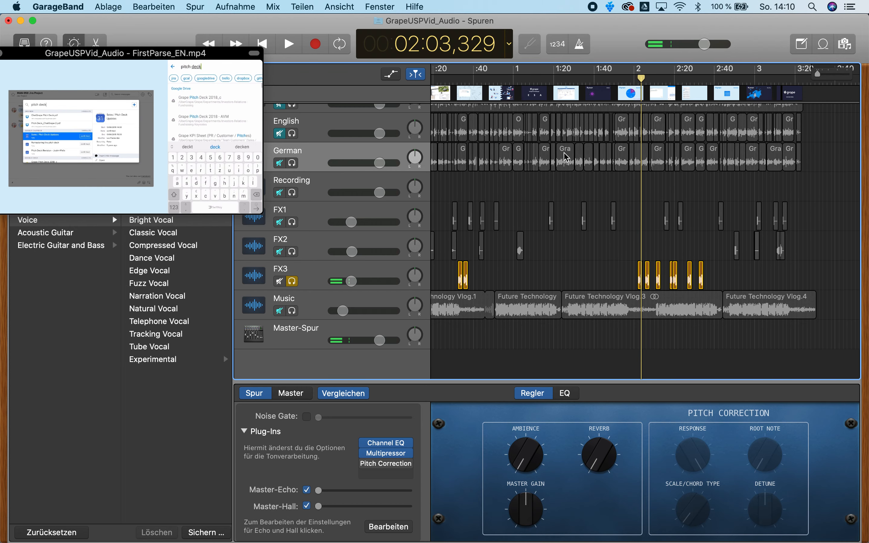
{"action": "left_click", "coordinate": [569, 267]}
{"action": "left_click", "coordinate": [292, 281]}
{"action": "scroll", "coordinate": [519, 265], "scroll_direction": "left", "scroll_amount": 2}
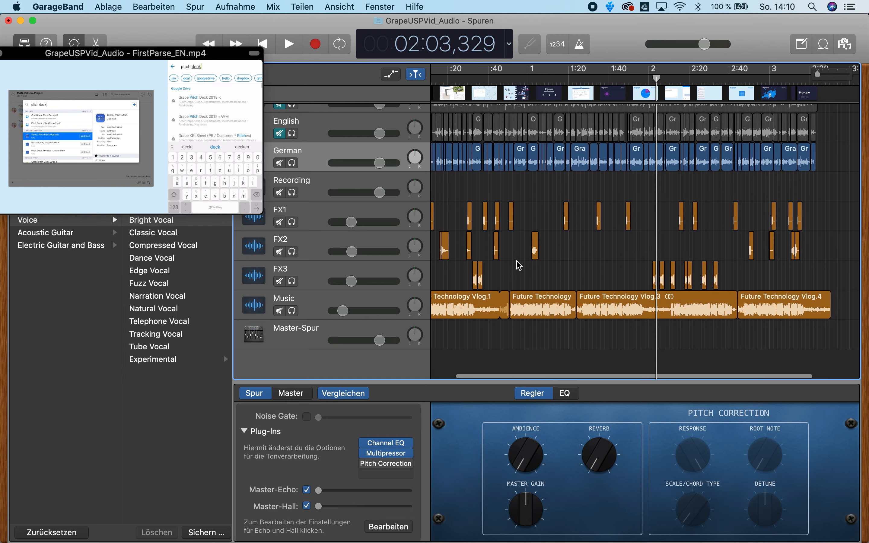
{"action": "scroll", "coordinate": [519, 265], "scroll_direction": "left", "scroll_amount": 4}
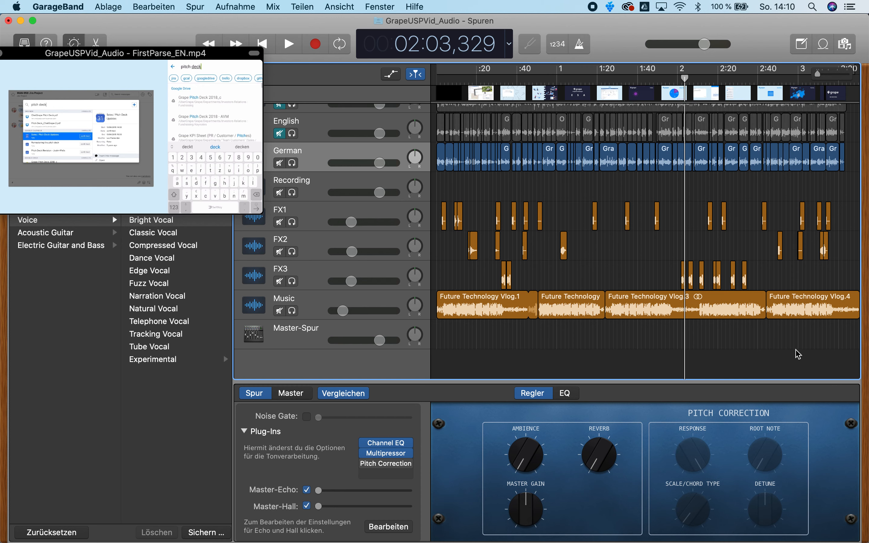
Step: Switch to iMovie and look through the film's timeline from its opening clips to the Embed scene
{"action": "left_click", "coordinate": [734, 527]}
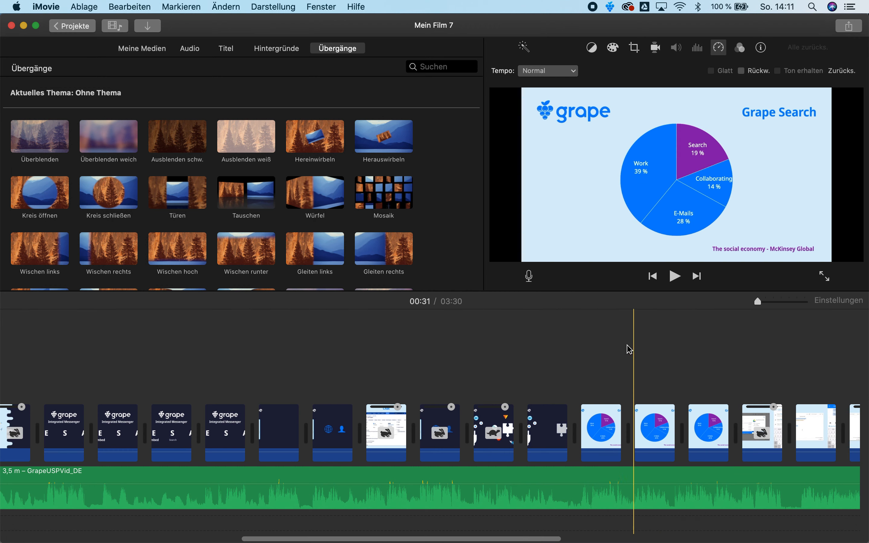
{"action": "scroll", "coordinate": [34, 389], "scroll_direction": "left", "scroll_amount": 15}
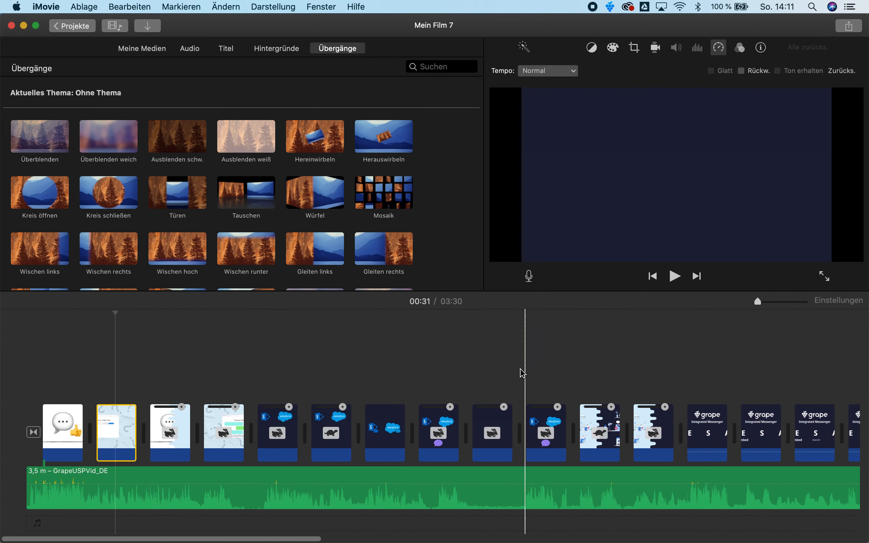
{"action": "scroll", "coordinate": [581, 377], "scroll_direction": "right", "scroll_amount": 10}
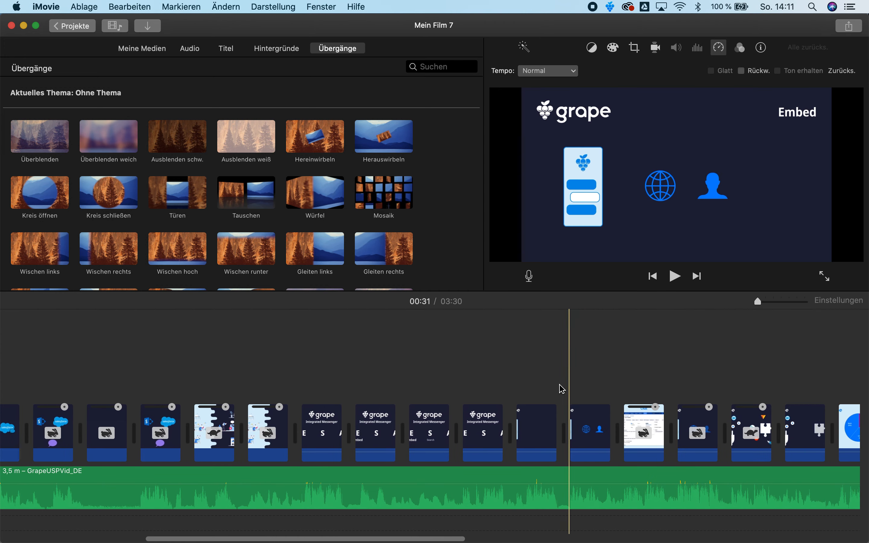